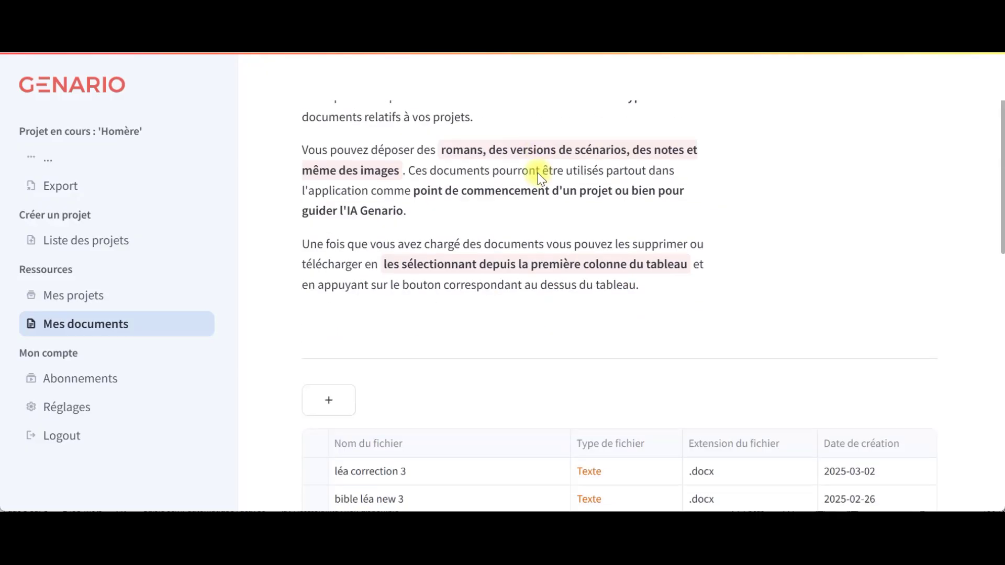
Add the file "Le cyclone de noel_VROSE_3avril" to the documents under its default name
{"action": "left_click", "coordinate": [337, 264]}
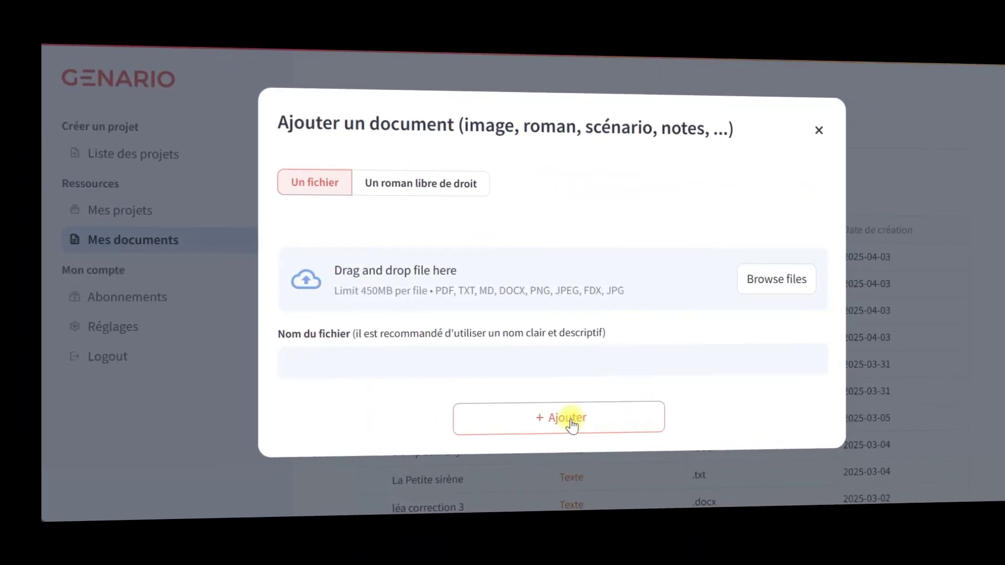
{"action": "left_click", "coordinate": [750, 412]}
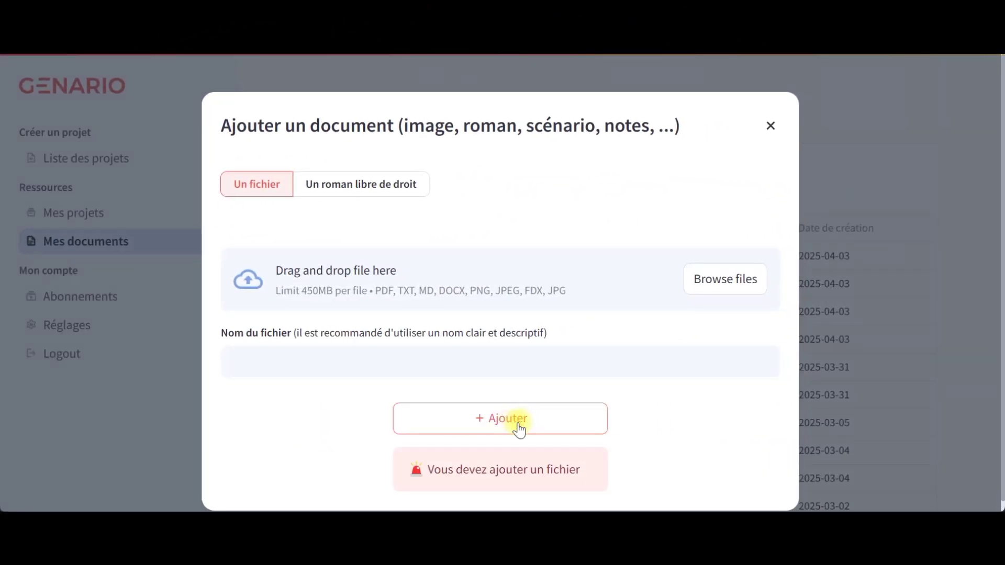
{"action": "left_click", "coordinate": [730, 290]}
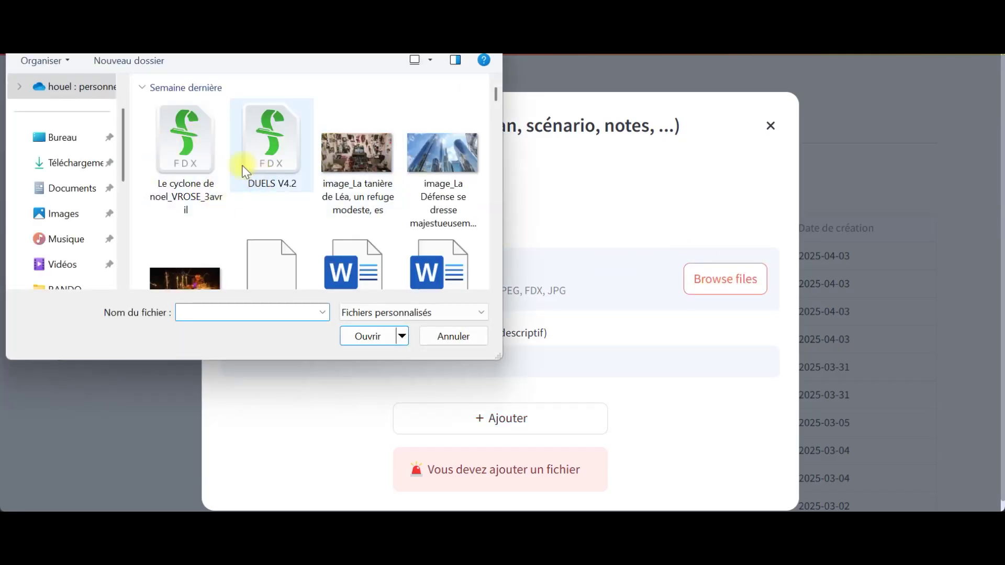
{"action": "left_click", "coordinate": [197, 155]}
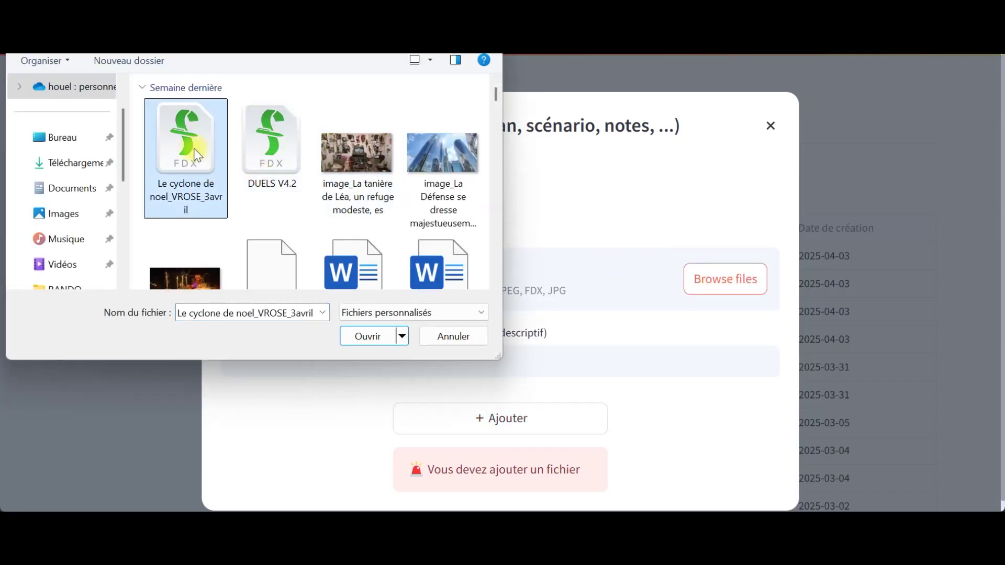
{"action": "left_click", "coordinate": [381, 340]}
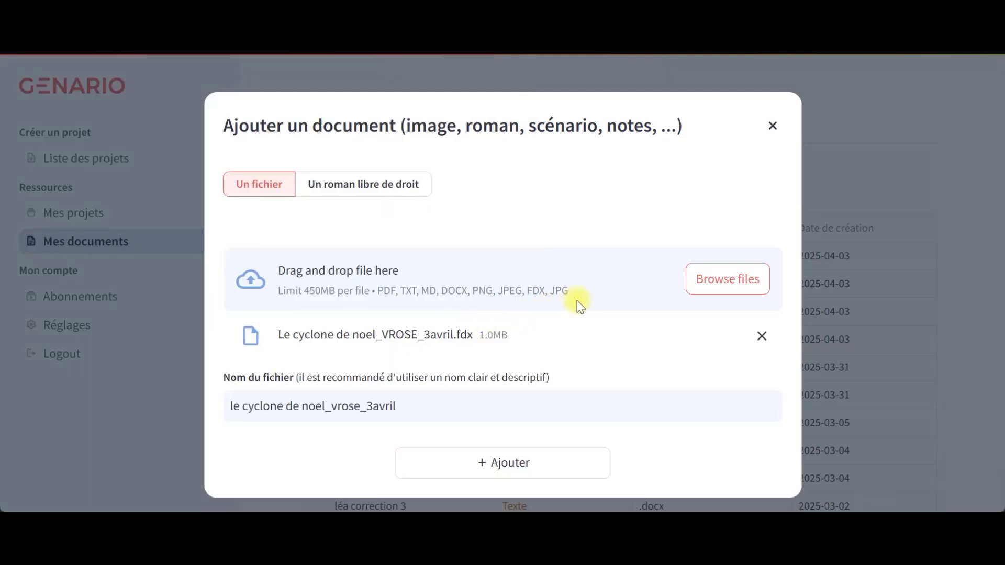
{"action": "left_click", "coordinate": [525, 473]}
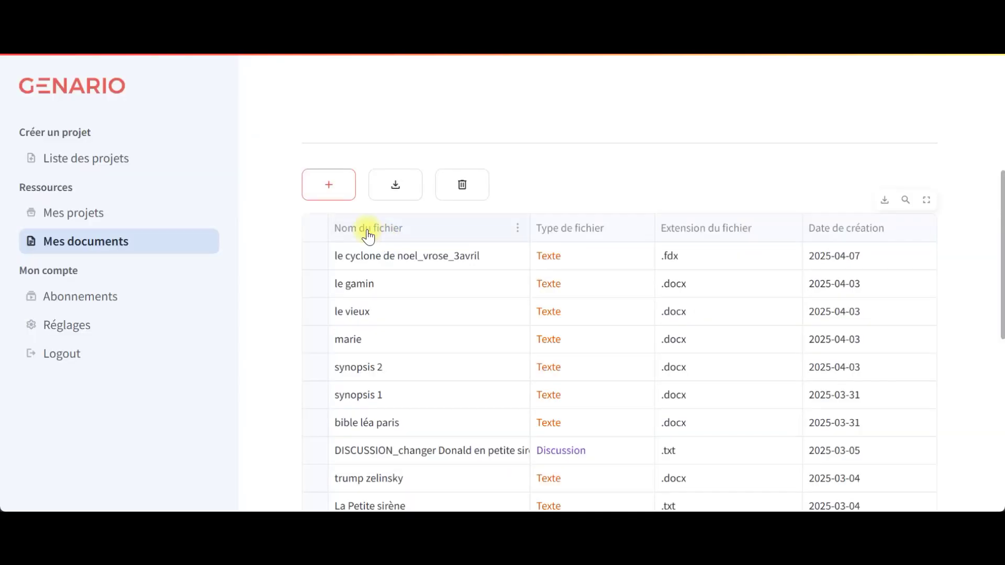
Select the le cyclone de noel_vrose_3avril document and look through the list of uploaded files
{"action": "left_click", "coordinate": [315, 256]}
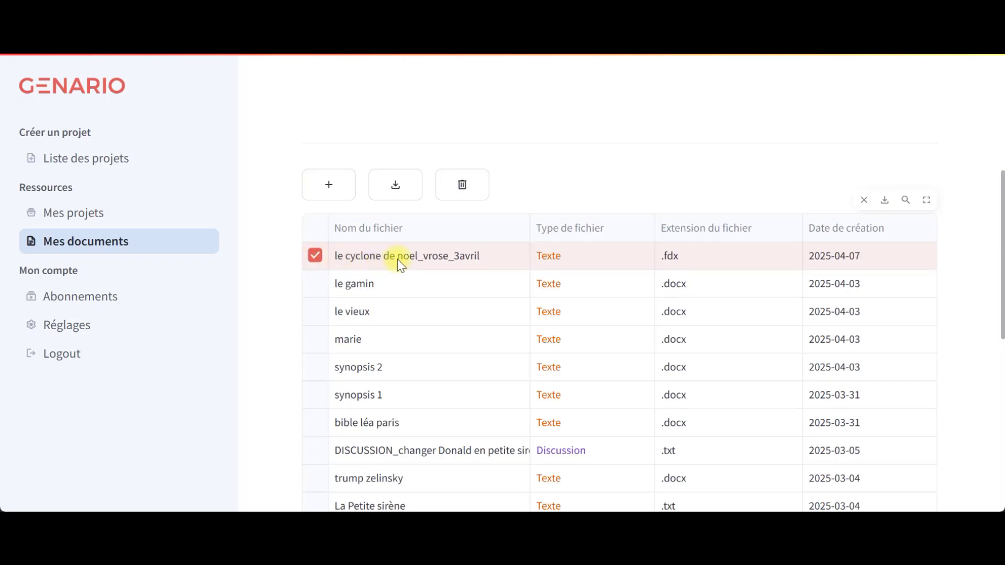
{"action": "scroll", "coordinate": [534, 309], "scroll_direction": "up", "scroll_amount": 2}
{"action": "scroll", "coordinate": [536, 306], "scroll_direction": "down", "scroll_amount": 5}
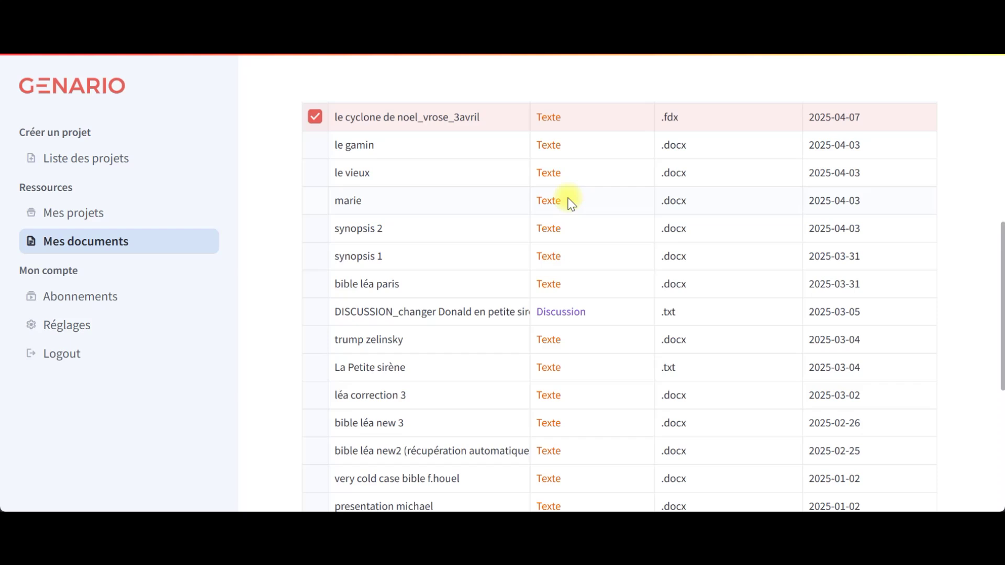
{"action": "scroll", "coordinate": [572, 204], "scroll_direction": "down", "scroll_amount": 4}
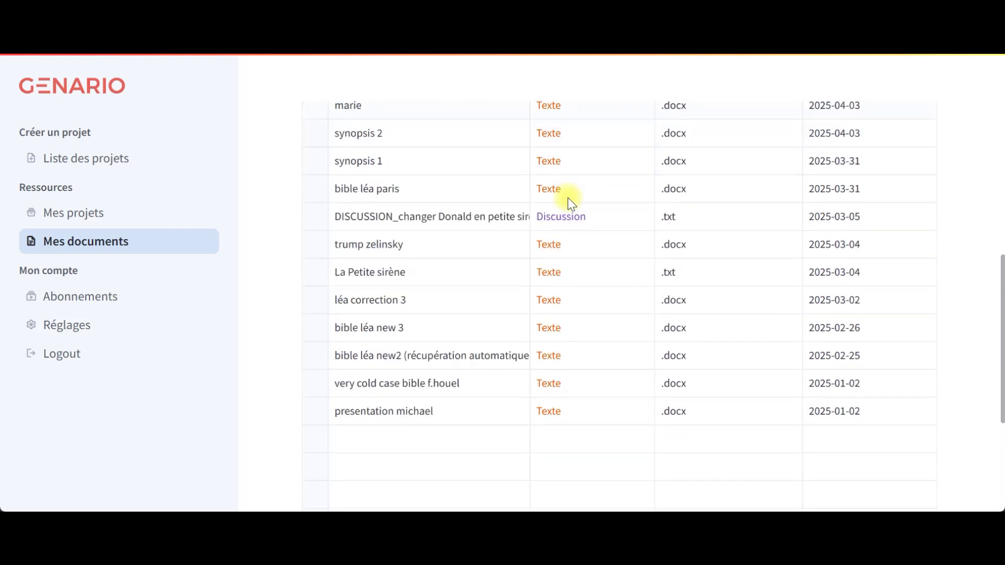
{"action": "scroll", "coordinate": [571, 203], "scroll_direction": "up", "scroll_amount": 2}
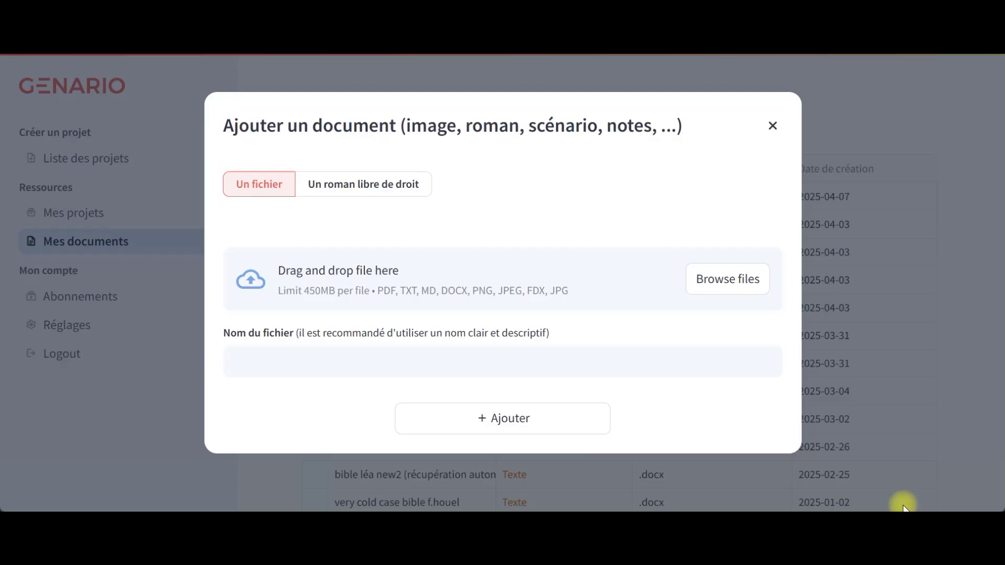
Add the public-domain novel "La Petite sirène" by Hans Christian Andersen to the documents
{"action": "left_click", "coordinate": [388, 184]}
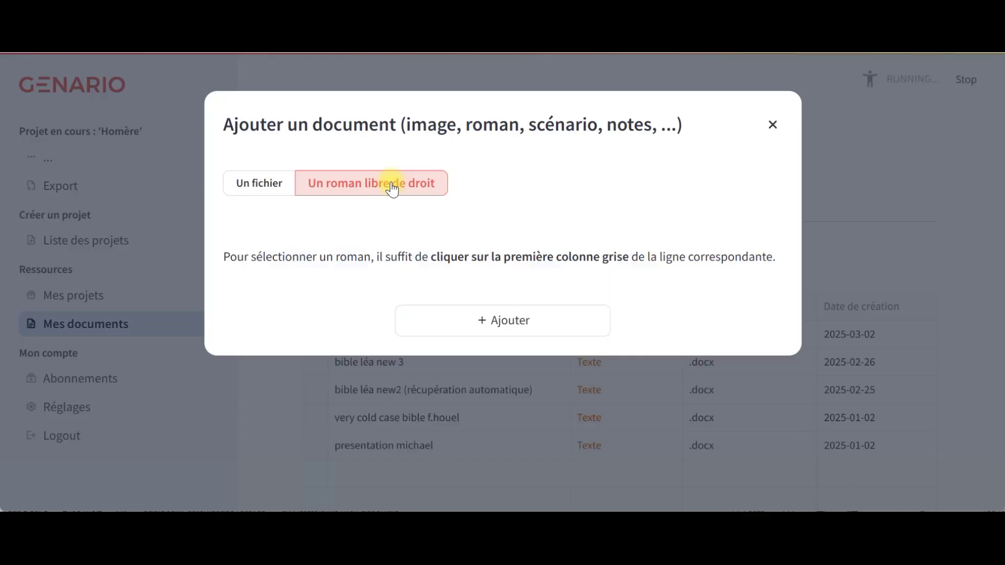
{"action": "scroll", "coordinate": [358, 256], "scroll_direction": "down", "scroll_amount": 3}
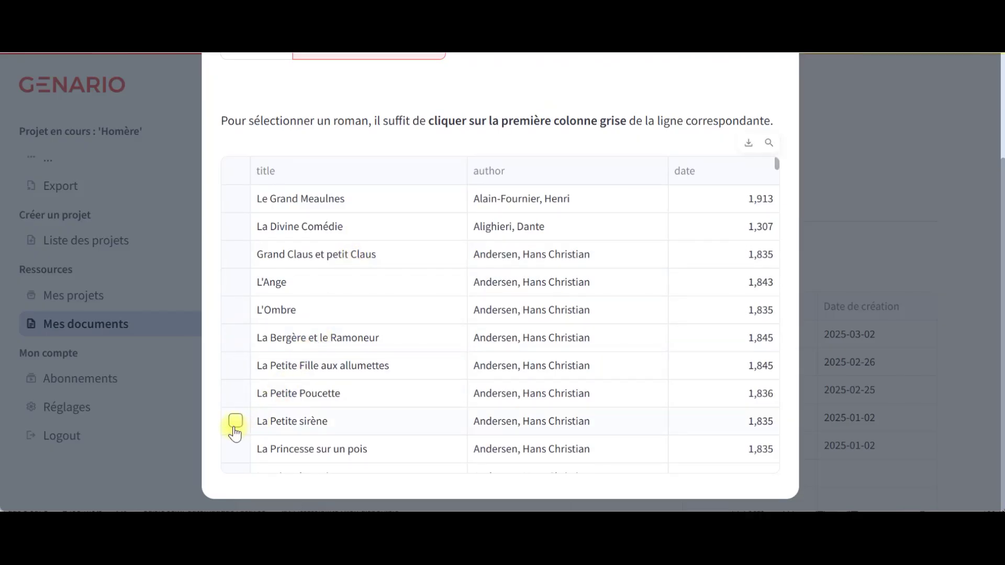
{"action": "left_click", "coordinate": [234, 424]}
{"action": "scroll", "coordinate": [391, 432], "scroll_direction": "down", "scroll_amount": 5}
{"action": "scroll", "coordinate": [409, 430], "scroll_direction": "down", "scroll_amount": 6}
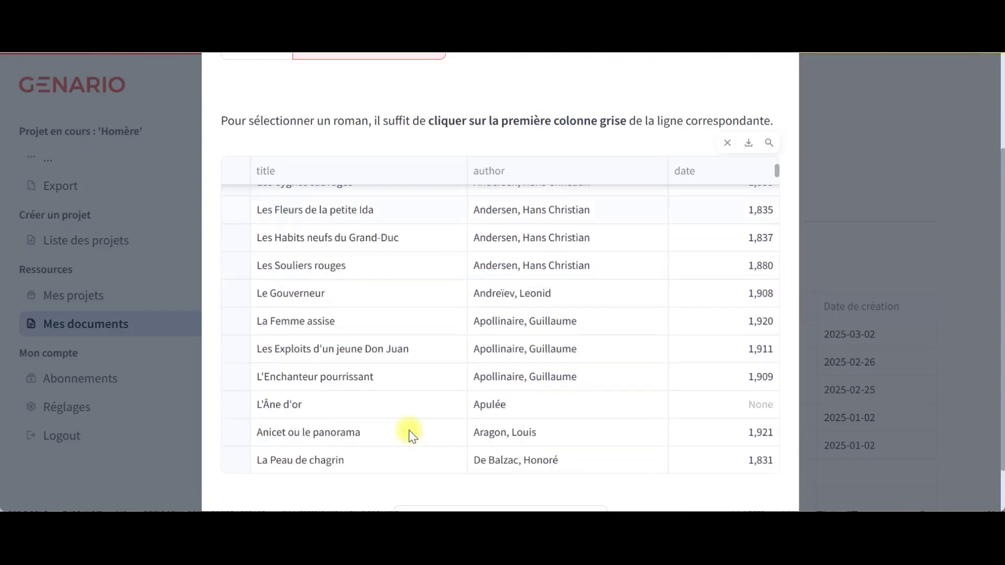
{"action": "left_click", "coordinate": [512, 467]}
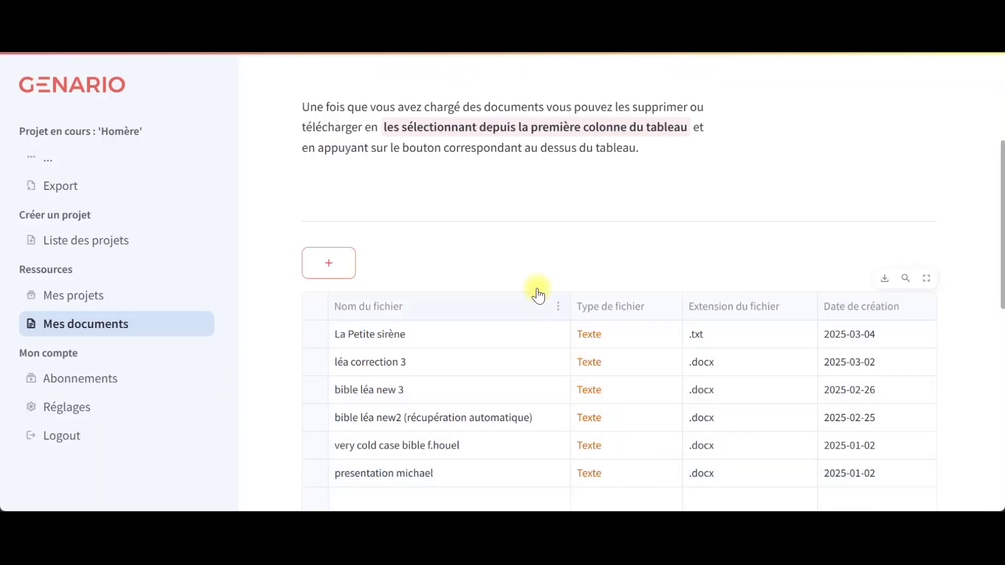
Switch to the Marianne article on the exchange between Trump, Vance and Zelensky and look through it
{"action": "left_click", "coordinate": [353, 273]}
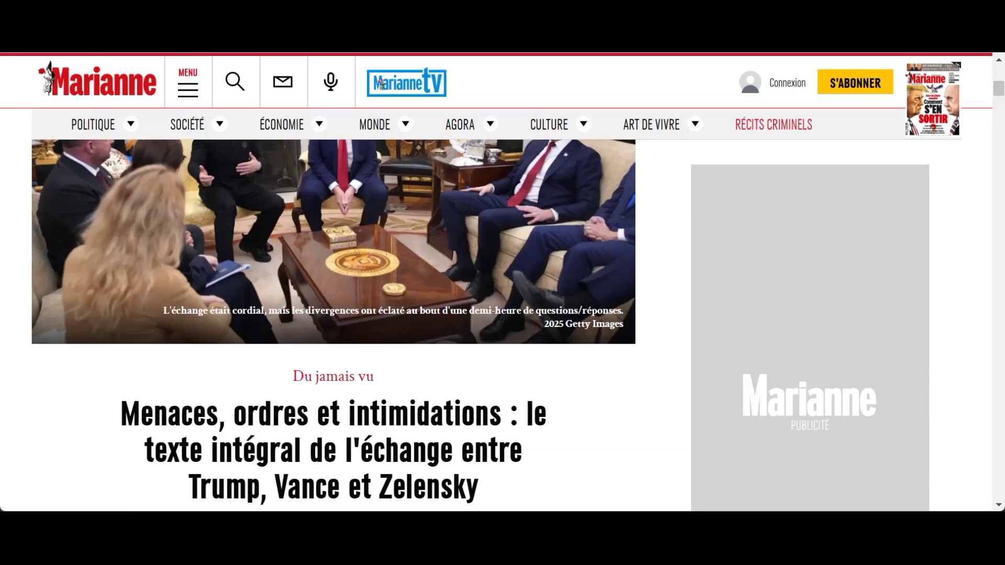
{"action": "scroll", "coordinate": [561, 227], "scroll_direction": "up", "scroll_amount": 4}
{"action": "scroll", "coordinate": [560, 227], "scroll_direction": "down", "scroll_amount": 7}
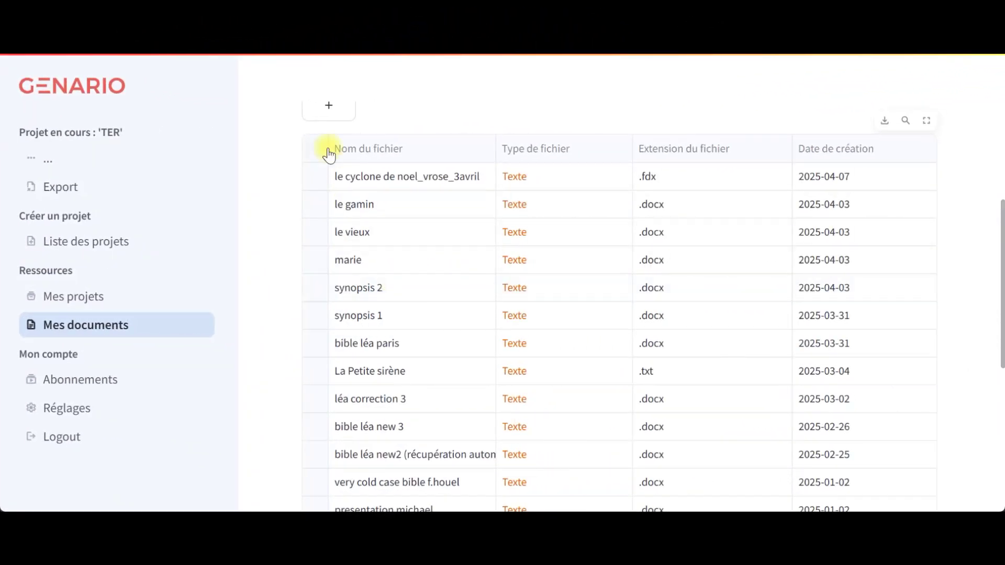
Create a new Brainstorming project titled "tRUMP" from the project list
{"action": "left_click", "coordinate": [93, 253]}
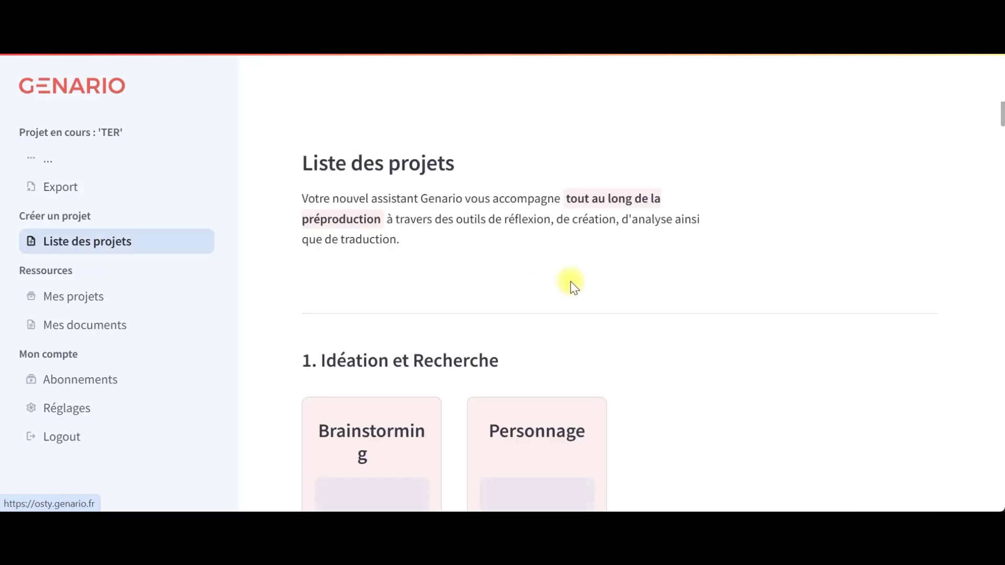
{"action": "scroll", "coordinate": [571, 282], "scroll_direction": "down", "scroll_amount": 6}
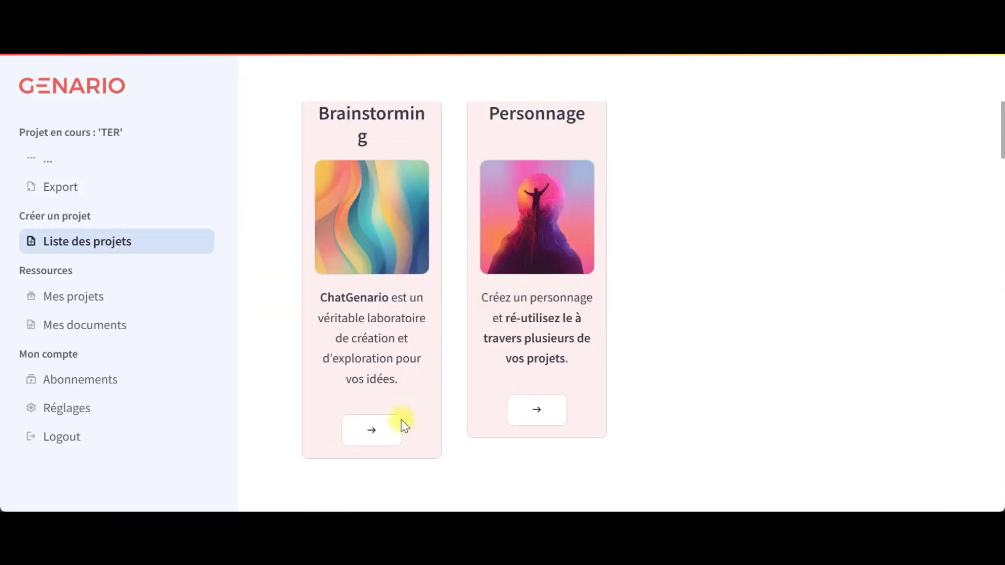
{"action": "left_click", "coordinate": [372, 434]}
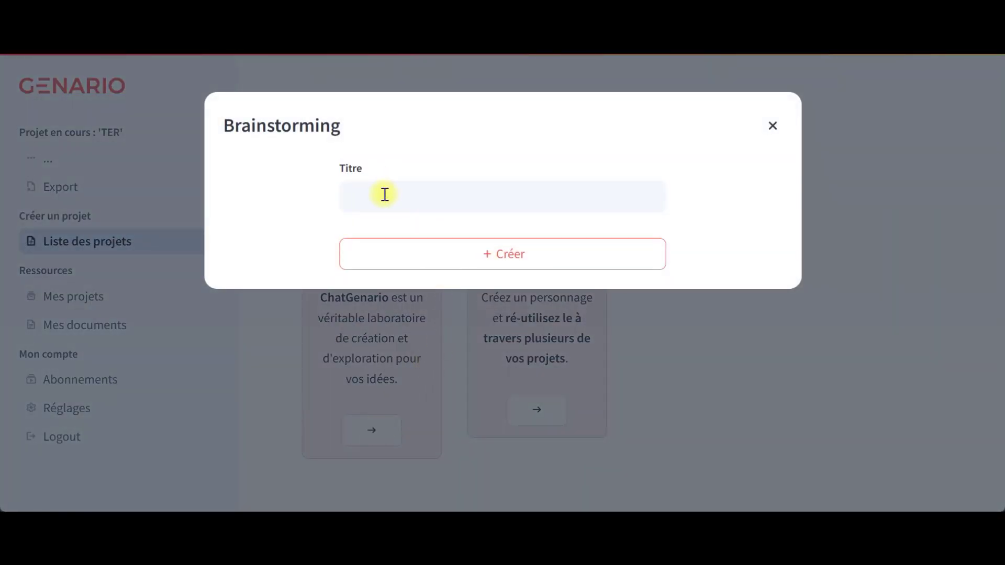
{"action": "left_click", "coordinate": [385, 195]}
{"action": "type", "text": "tRUM"}
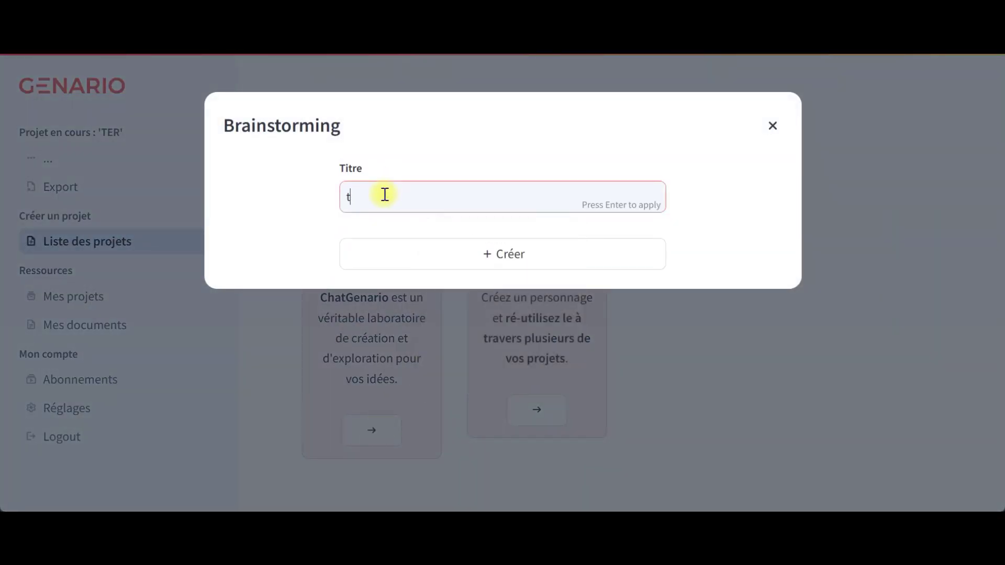
{"action": "type", "text": "P"}
{"action": "left_click", "coordinate": [502, 255]}
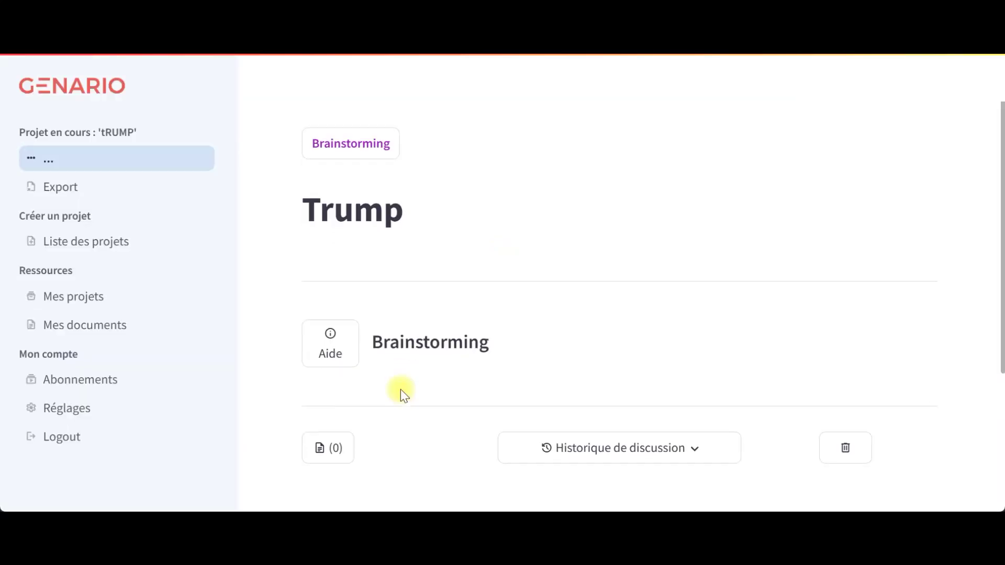
Set La Petite sirène as a document for Genario to use in its responses
{"action": "left_click", "coordinate": [329, 386]}
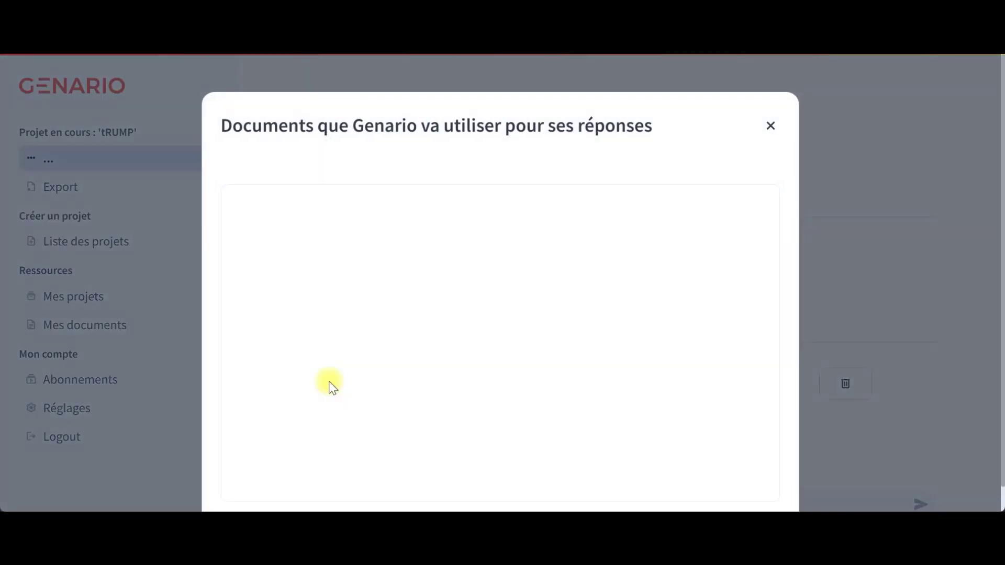
{"action": "scroll", "coordinate": [303, 306], "scroll_direction": "down", "scroll_amount": 4}
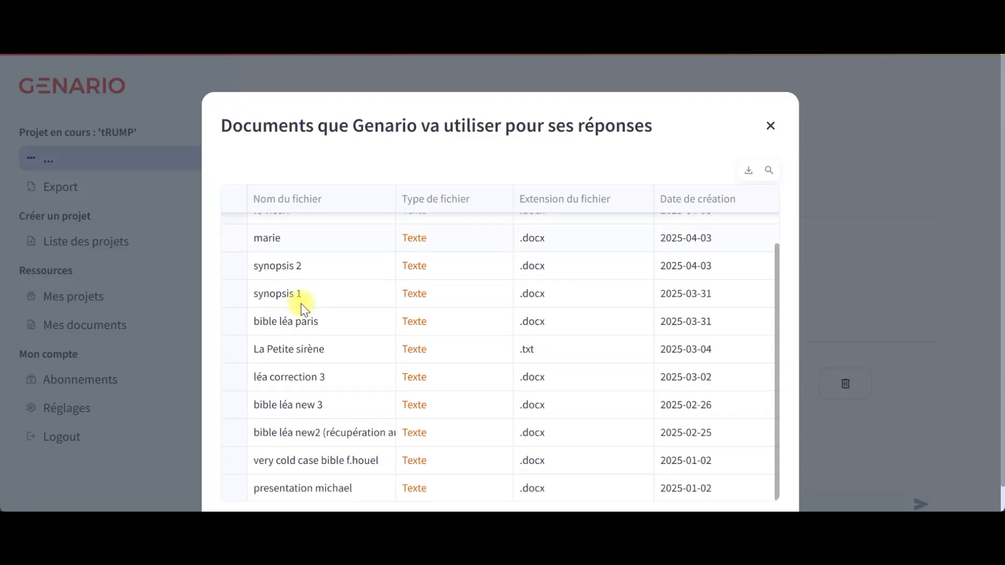
{"action": "scroll", "coordinate": [288, 325], "scroll_direction": "up", "scroll_amount": 3}
{"action": "left_click", "coordinate": [234, 395]}
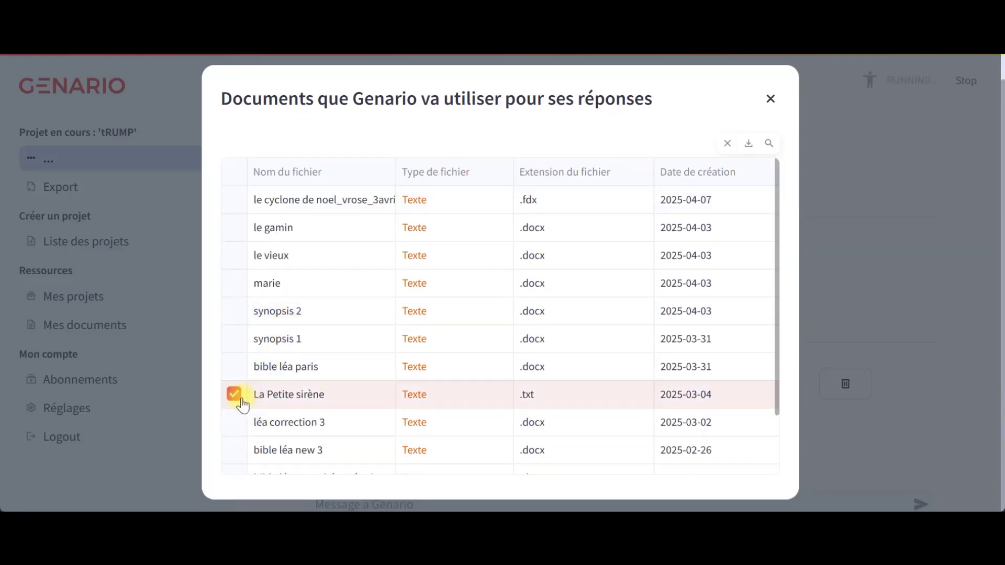
{"action": "scroll", "coordinate": [438, 445], "scroll_direction": "down", "scroll_amount": 3}
{"action": "left_click", "coordinate": [586, 475]}
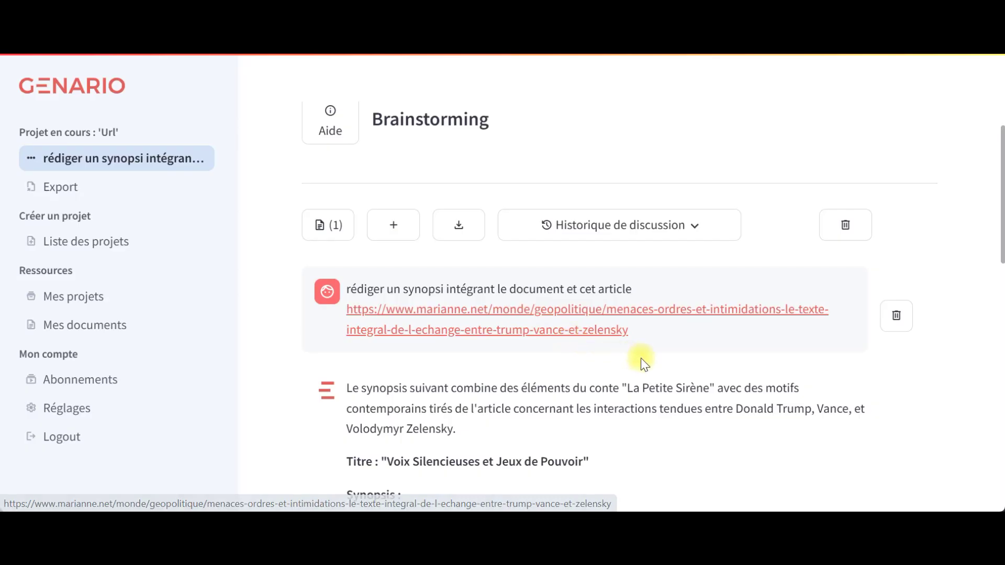
Read the synopsis generated from the document and the Marianne article link in the Url project
{"action": "scroll", "coordinate": [641, 358], "scroll_direction": "down", "scroll_amount": 2}
{"action": "scroll", "coordinate": [641, 358], "scroll_direction": "down", "scroll_amount": 2}
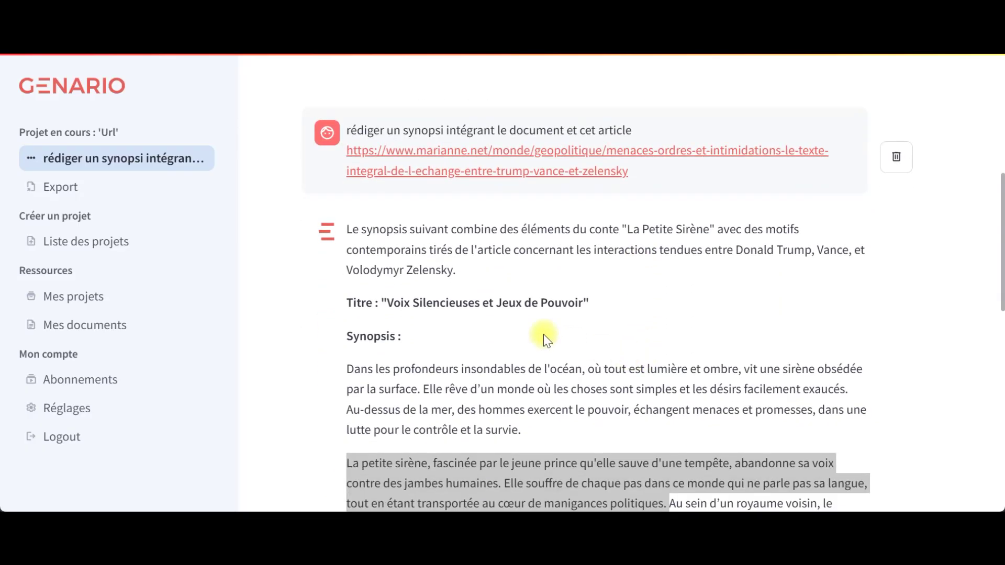
{"action": "scroll", "coordinate": [550, 309], "scroll_direction": "down", "scroll_amount": 4}
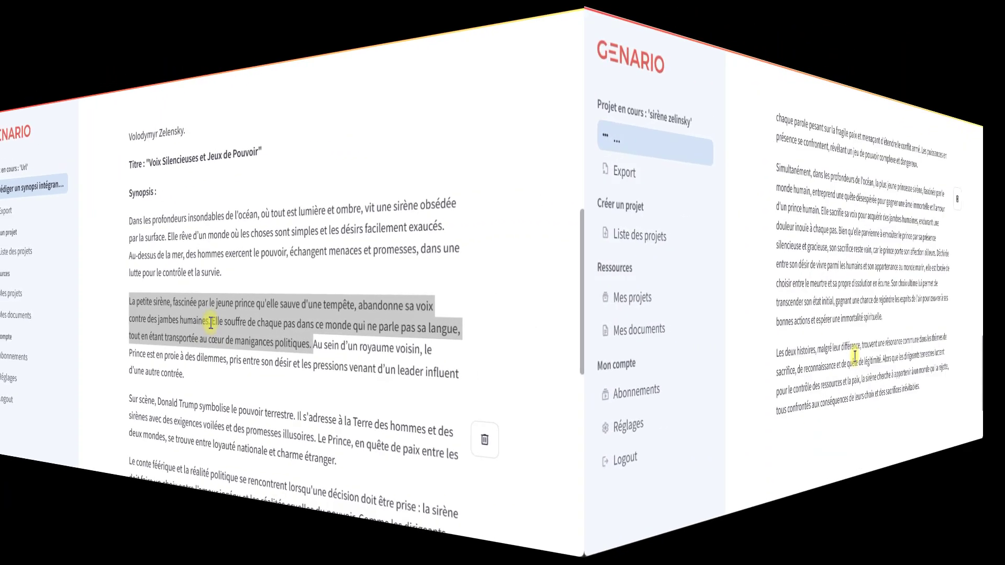
Send Genario the message "changer Donald en petite sirène" in the sirène zelinsky discussion
{"action": "scroll", "coordinate": [733, 385], "scroll_direction": "down", "scroll_amount": 4}
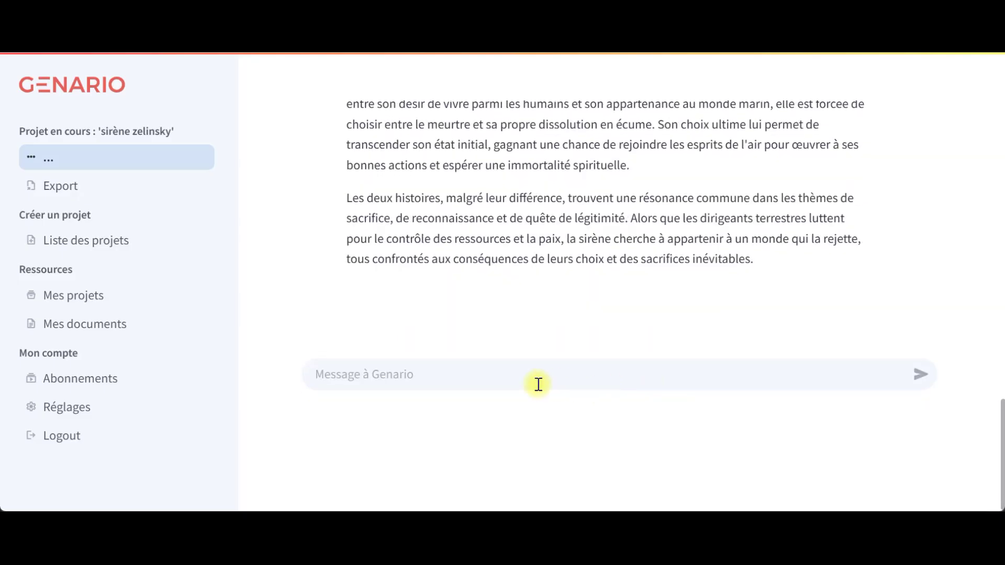
{"action": "left_click", "coordinate": [438, 378]}
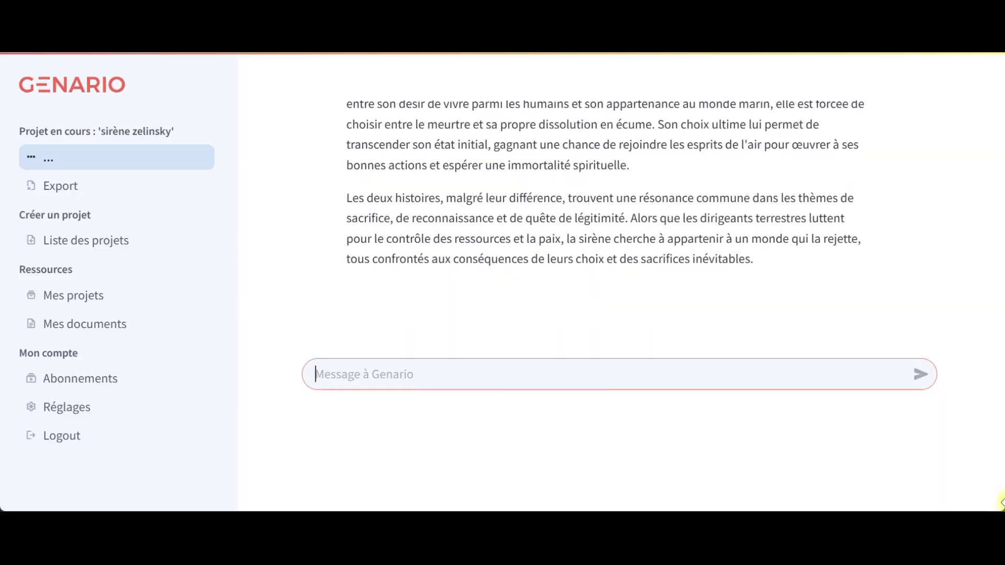
{"action": "type", "text": "ch"}
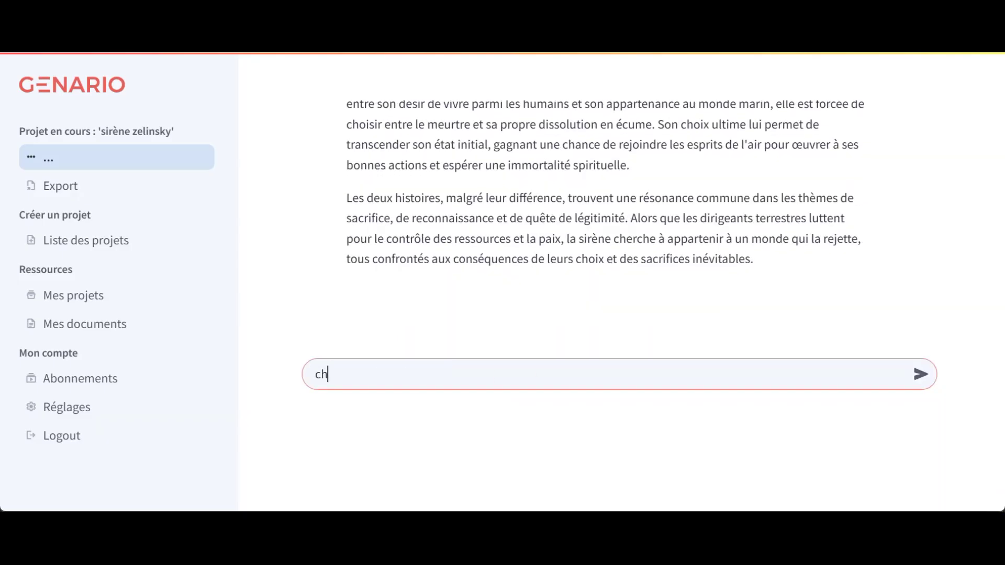
{"action": "type", "text": "nager Donal"}
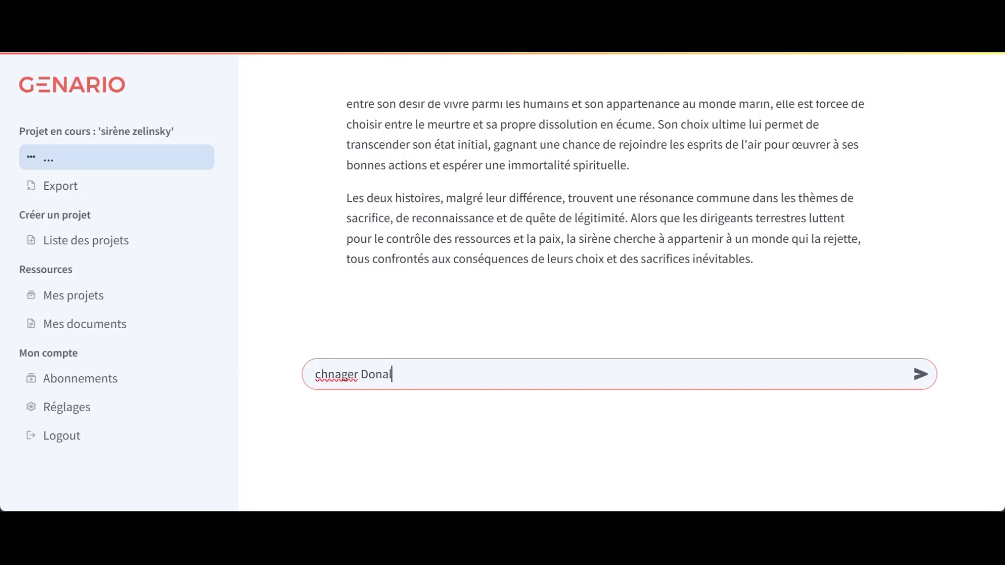
{"action": "type", "text": "d en petite sirène"}
{"action": "left_click", "coordinate": [921, 375]}
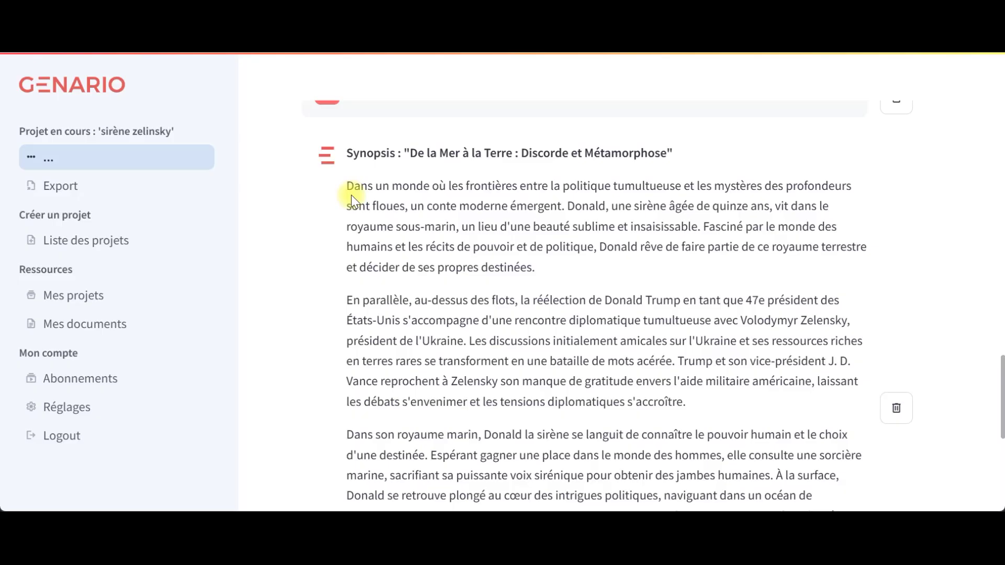
Review the rewritten synopsis "De la Mer à la Terre : Discorde et Métamorphose" and the earlier discussion
{"action": "scroll", "coordinate": [613, 244], "scroll_direction": "up", "scroll_amount": 2}
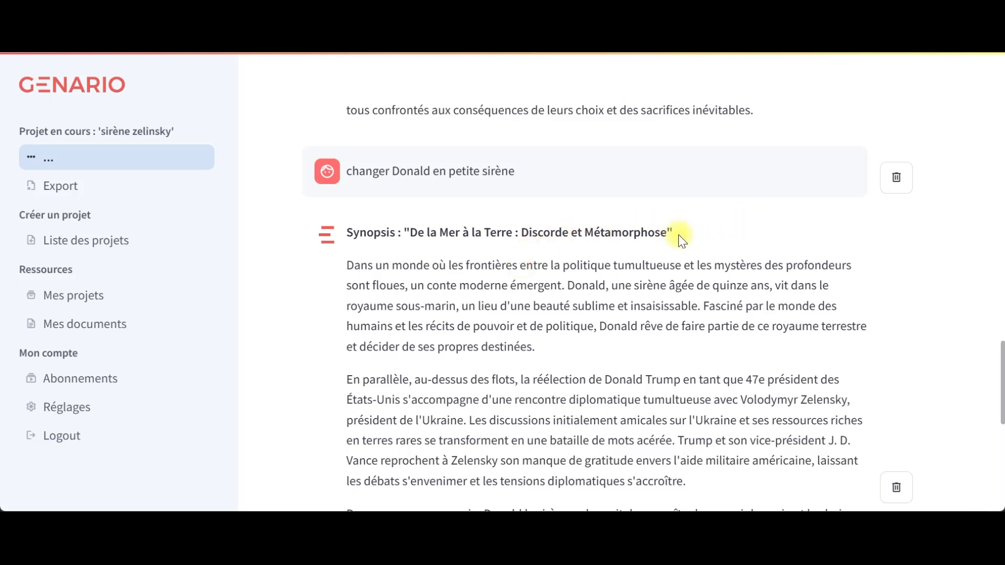
{"action": "scroll", "coordinate": [429, 236], "scroll_direction": "down", "scroll_amount": 3}
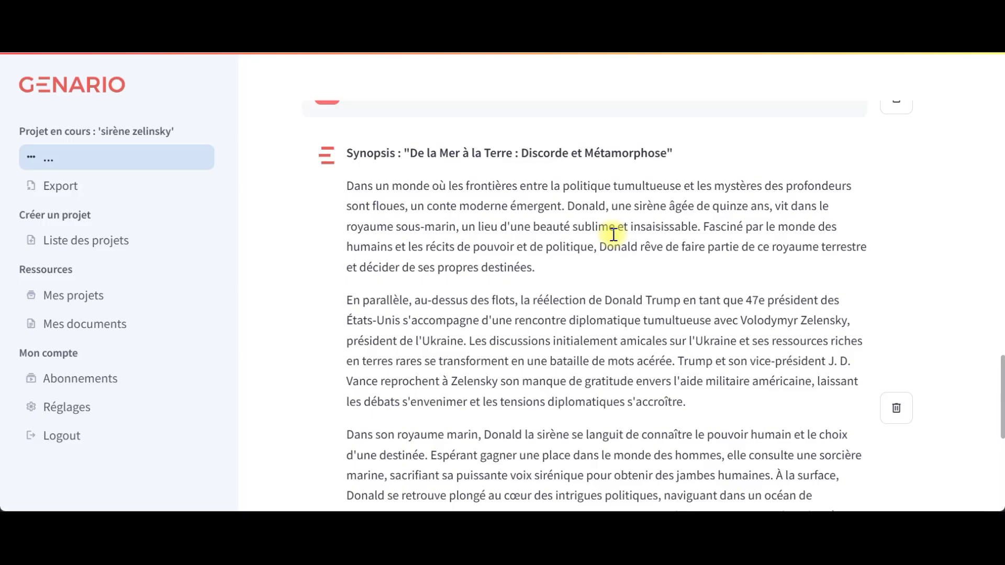
{"action": "scroll", "coordinate": [702, 189], "scroll_direction": "up", "scroll_amount": 2}
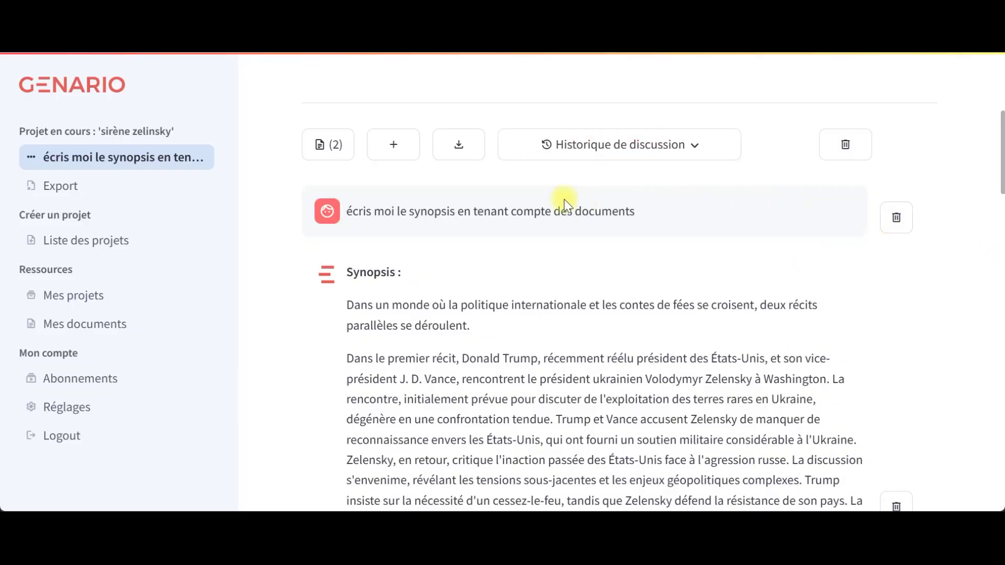
{"action": "left_click", "coordinate": [896, 226]}
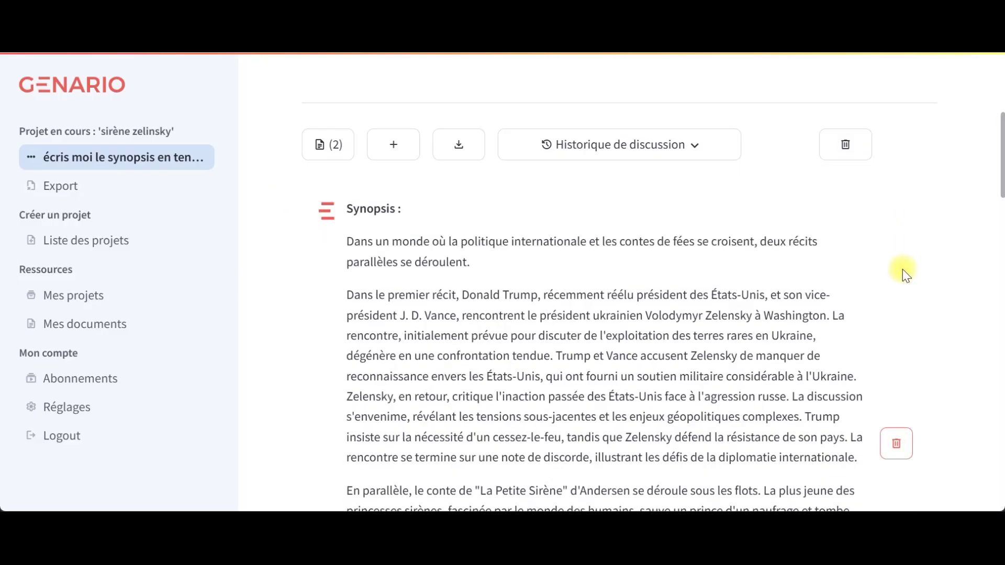
{"action": "scroll", "coordinate": [904, 272], "scroll_direction": "down", "scroll_amount": 2}
{"action": "left_click", "coordinate": [896, 364]}
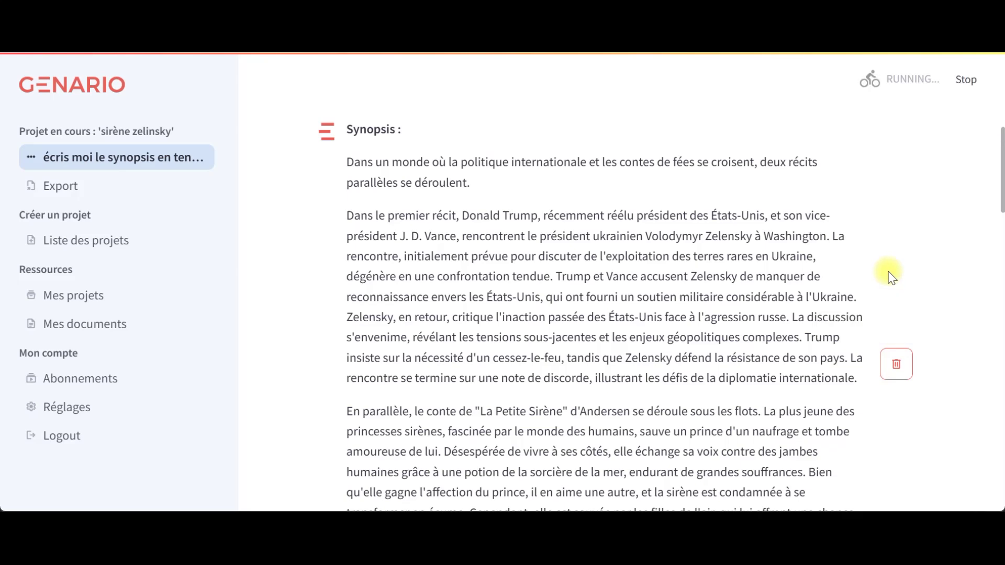
{"action": "scroll", "coordinate": [890, 274], "scroll_direction": "down", "scroll_amount": 10}
{"action": "left_click", "coordinate": [899, 202]}
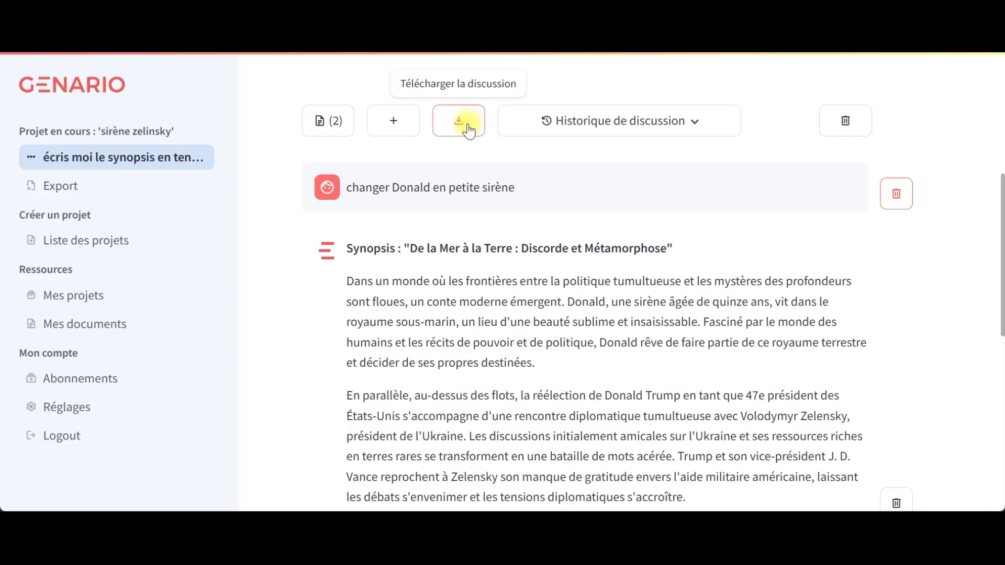
Export the project's discussion in .docx format, with a copy saved in Mes documents
{"action": "left_click", "coordinate": [61, 194]}
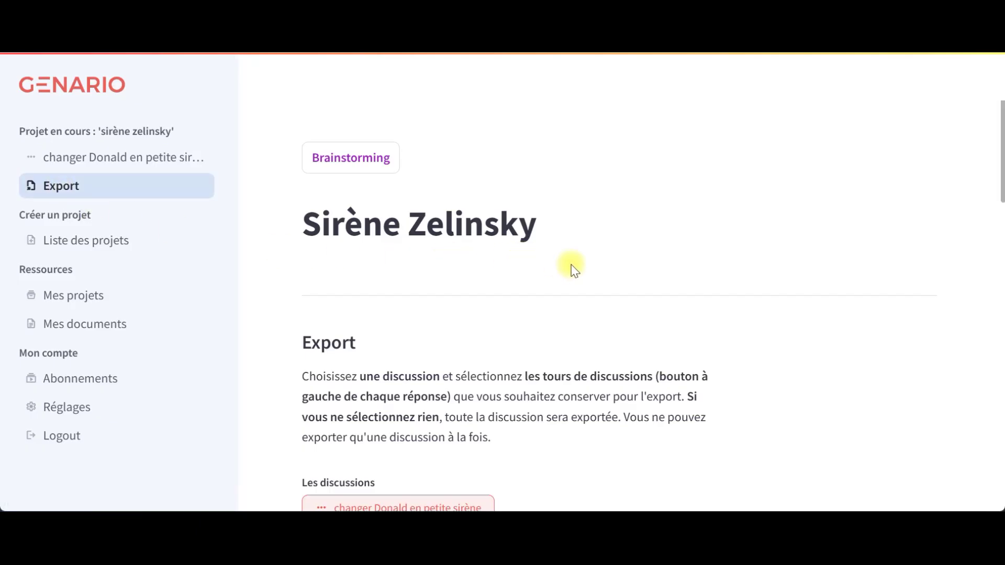
{"action": "scroll", "coordinate": [573, 267], "scroll_direction": "down", "scroll_amount": 6}
{"action": "left_click", "coordinate": [411, 263]}
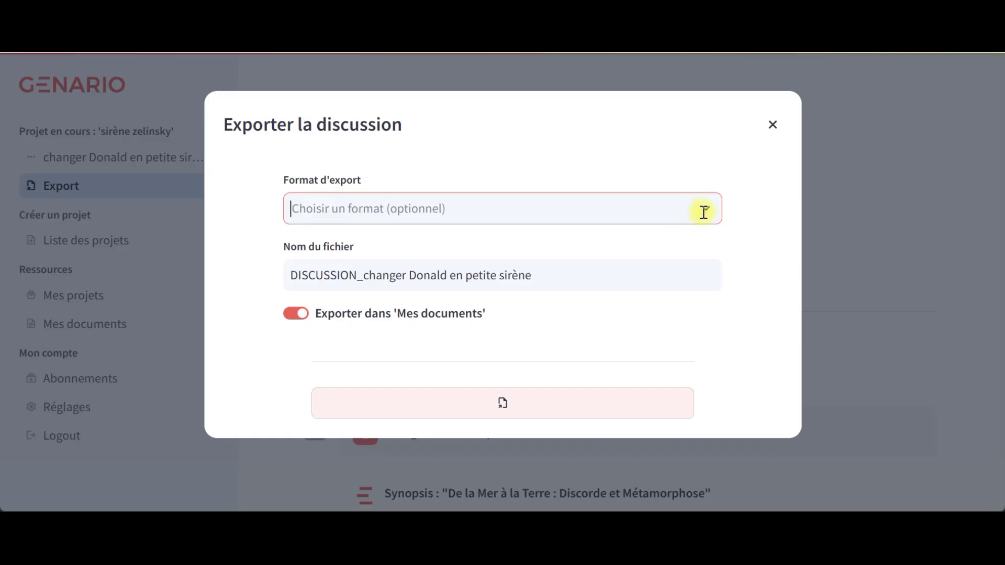
{"action": "left_click", "coordinate": [706, 209]}
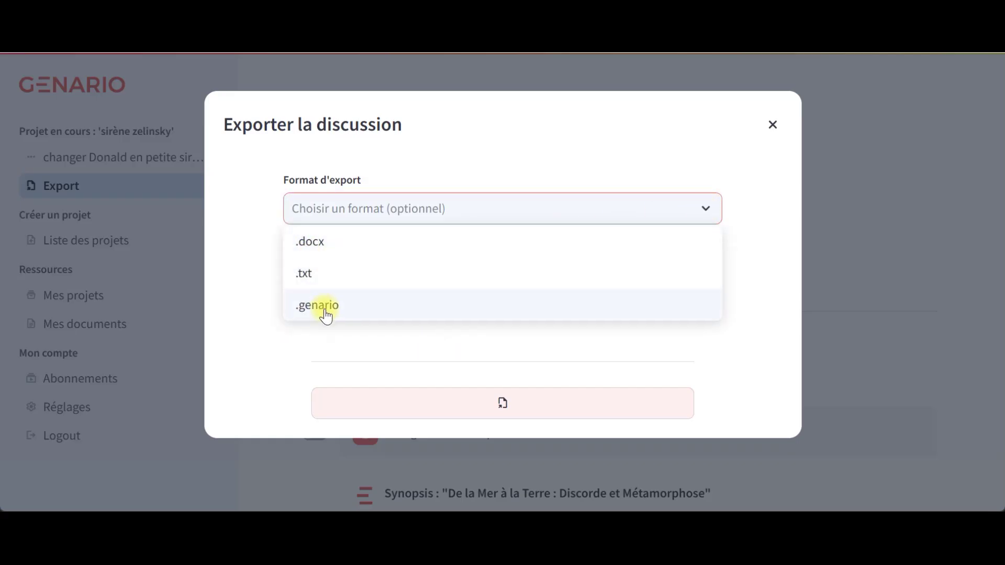
{"action": "left_click", "coordinate": [844, 395]}
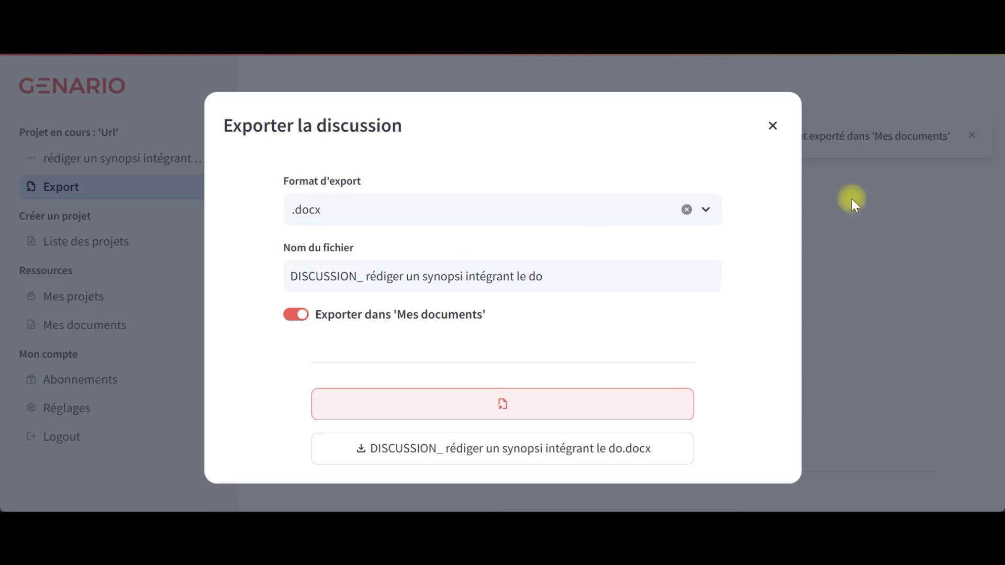
{"action": "left_click", "coordinate": [774, 125]}
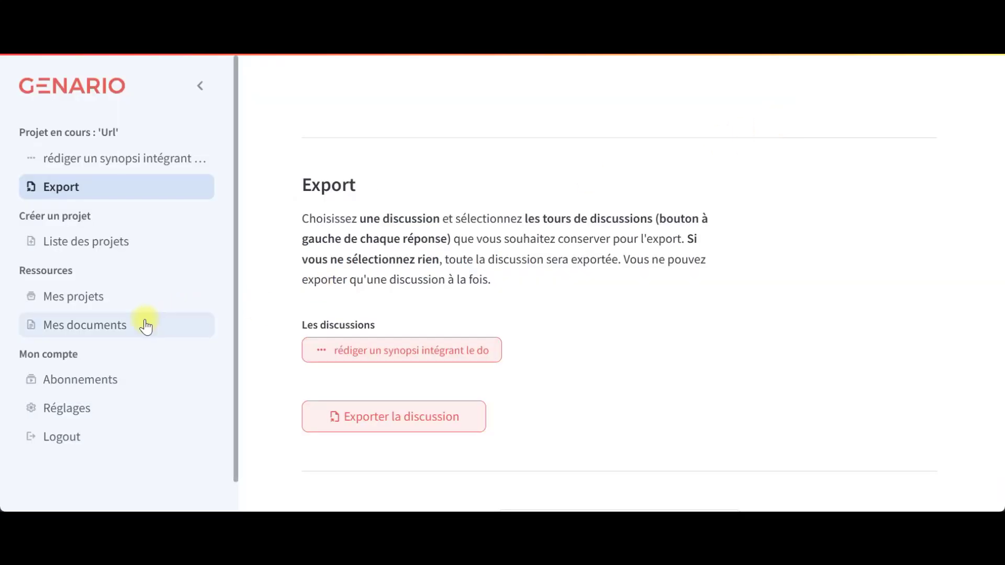
Open Mes documents and look through the stored files for the exported discussion
{"action": "left_click", "coordinate": [56, 329]}
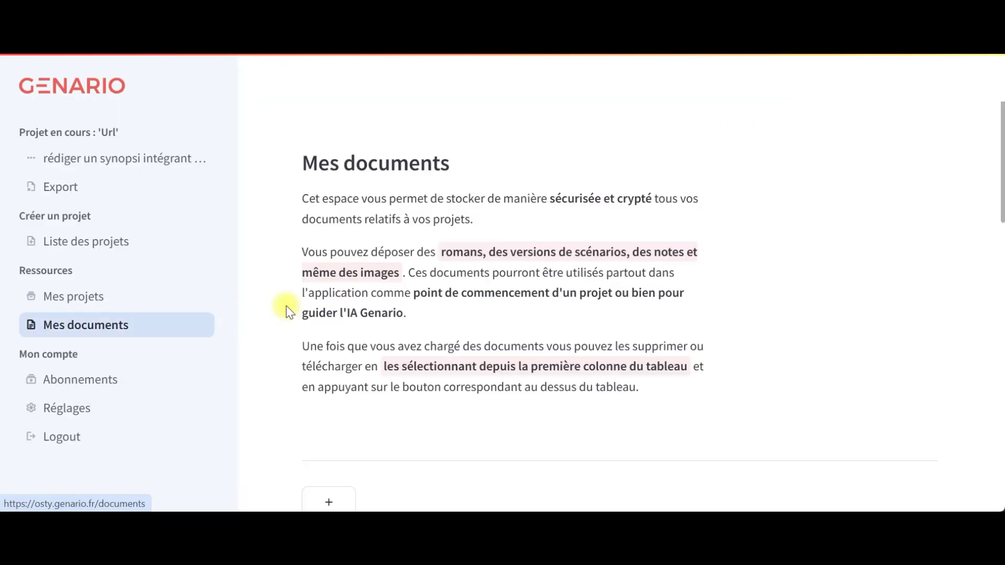
{"action": "scroll", "coordinate": [435, 285], "scroll_direction": "down", "scroll_amount": 6}
{"action": "scroll", "coordinate": [435, 288], "scroll_direction": "up", "scroll_amount": 2}
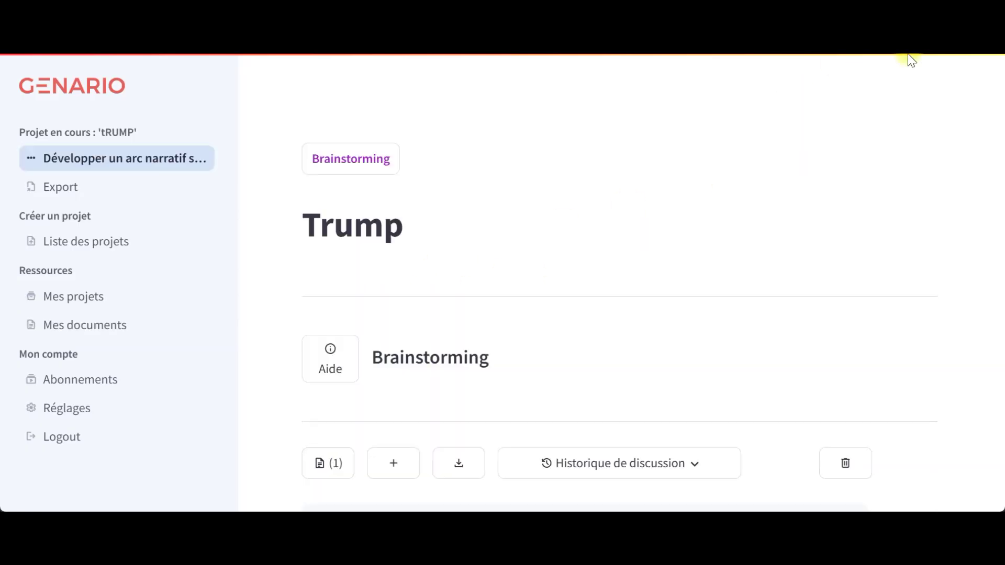
Download the tRUMP project's discussion as tRUMP_discussion.docx and show the file in its folder
{"action": "left_click", "coordinate": [458, 468]}
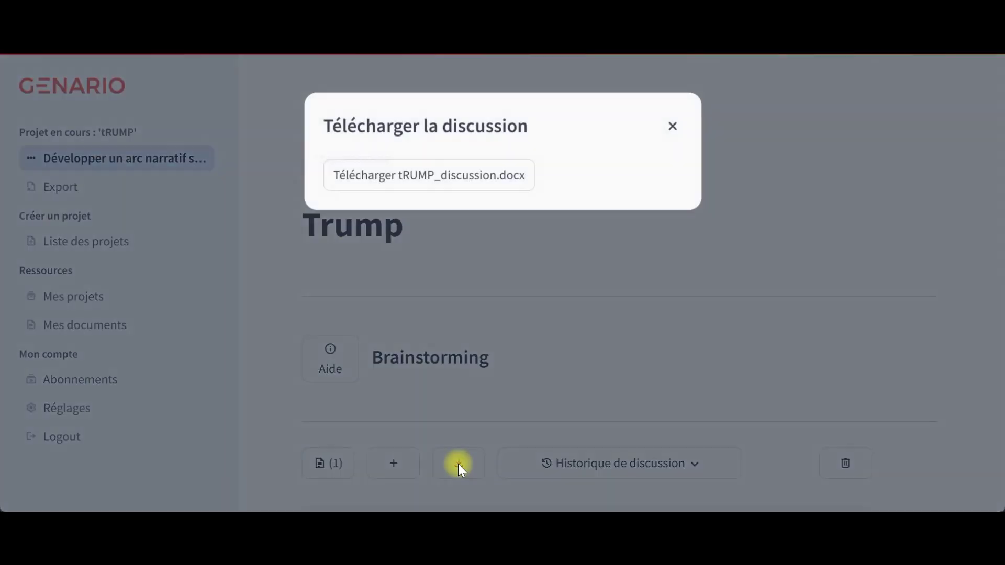
{"action": "left_click", "coordinate": [523, 179]}
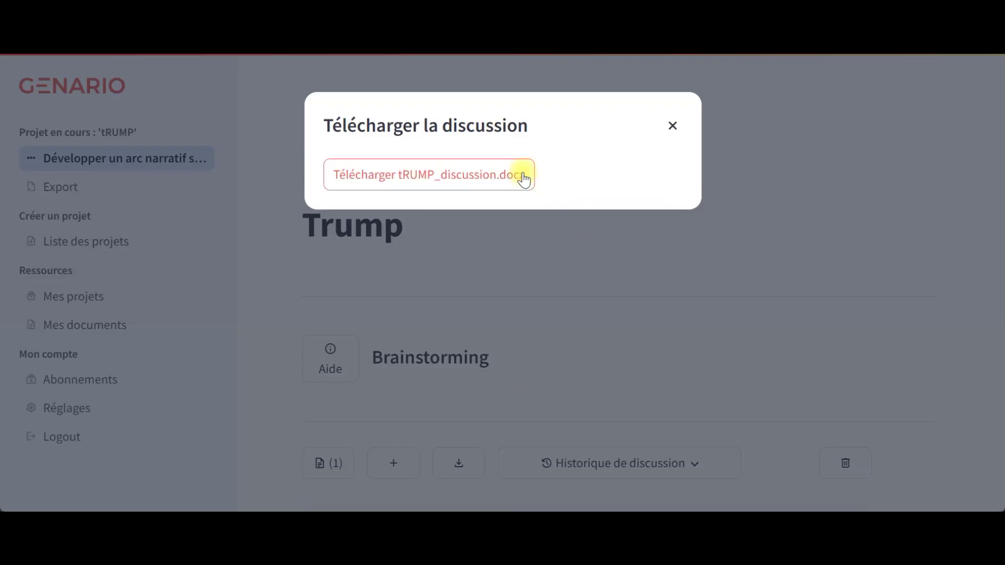
{"action": "mouse_move", "coordinate": [624, 83]}
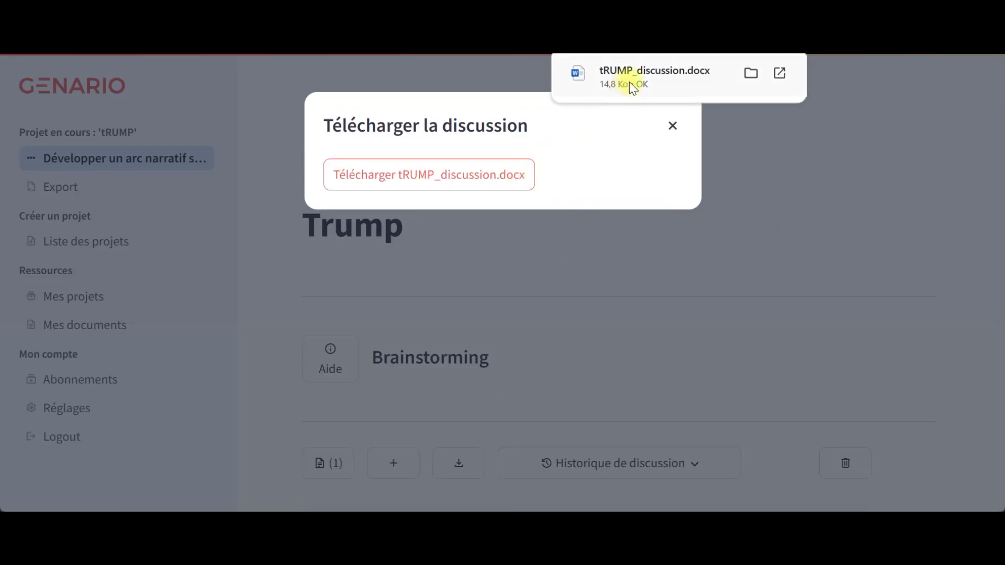
{"action": "left_click", "coordinate": [751, 73]}
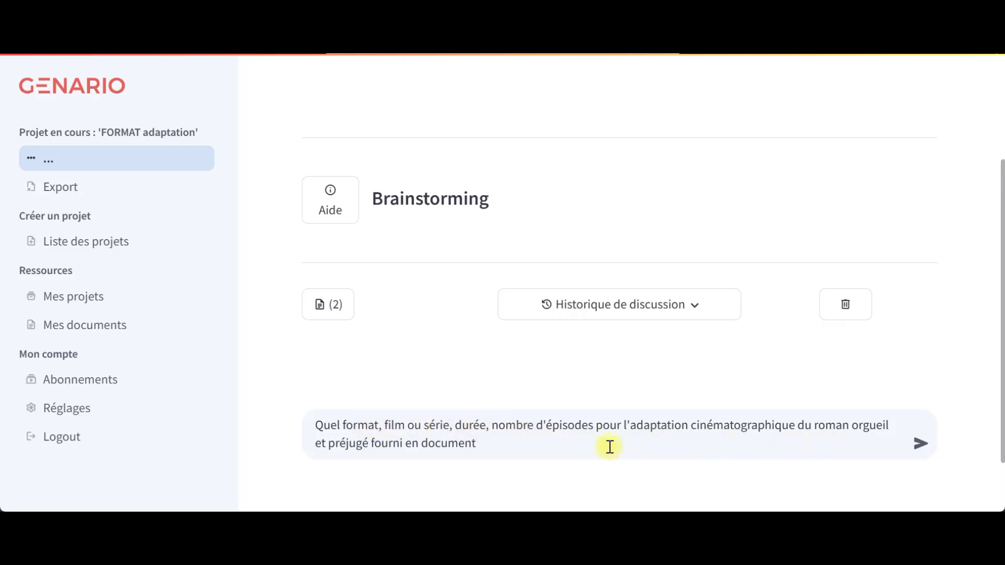
Ask Genario which film or series format, duration and number of episodes suit adapting the novel orgueil et préjugé, and read the answer
{"action": "left_click", "coordinate": [920, 444]}
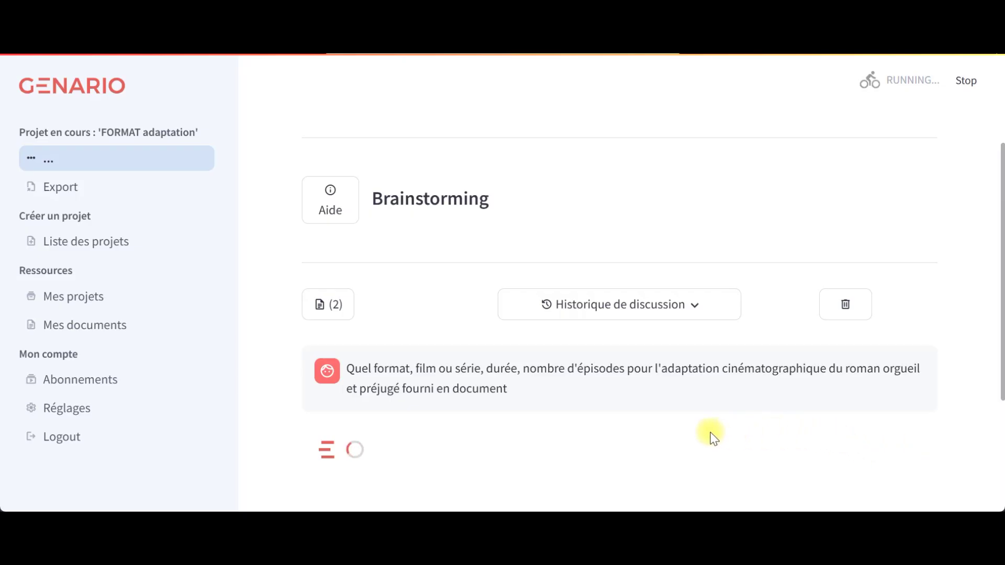
{"action": "scroll", "coordinate": [701, 432], "scroll_direction": "down", "scroll_amount": 3}
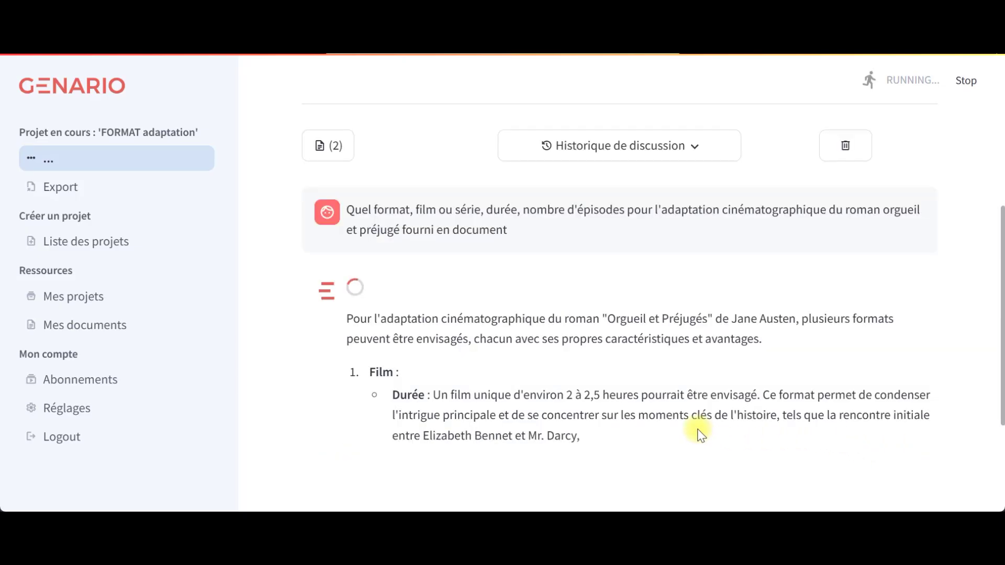
{"action": "scroll", "coordinate": [699, 429], "scroll_direction": "down", "scroll_amount": 2}
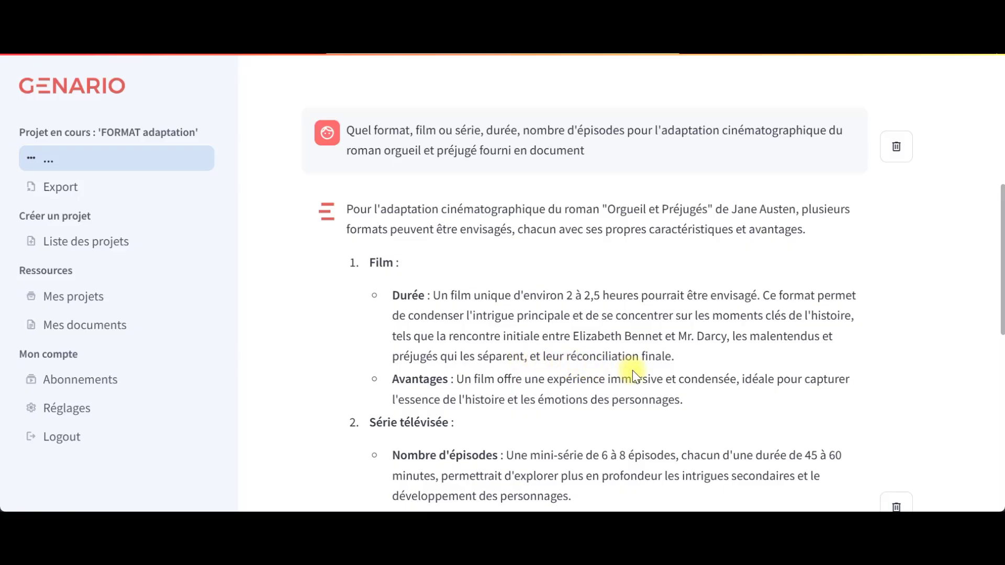
{"action": "scroll", "coordinate": [633, 369], "scroll_direction": "down", "scroll_amount": 3}
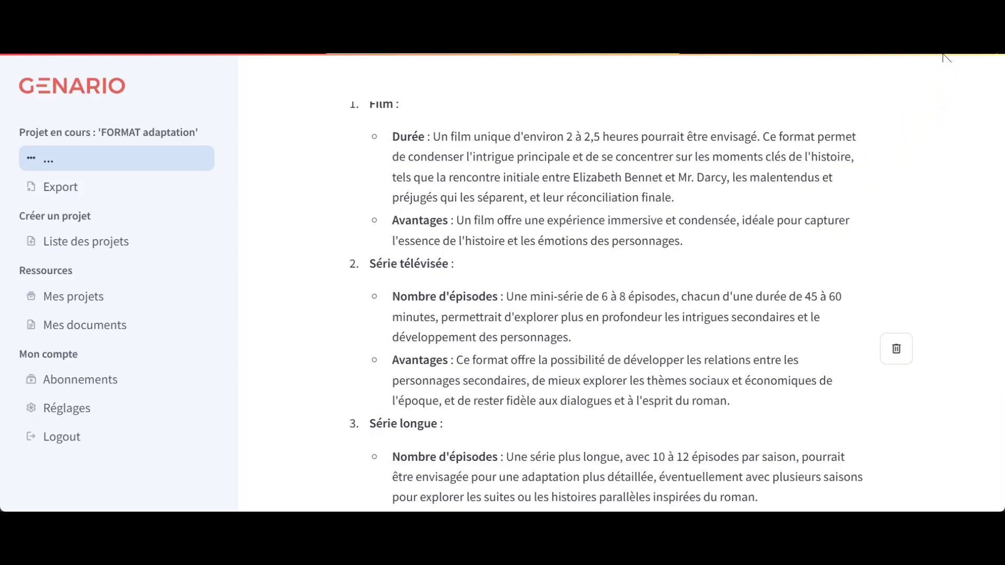
{"action": "scroll", "coordinate": [335, 178], "scroll_direction": "down", "scroll_amount": 5}
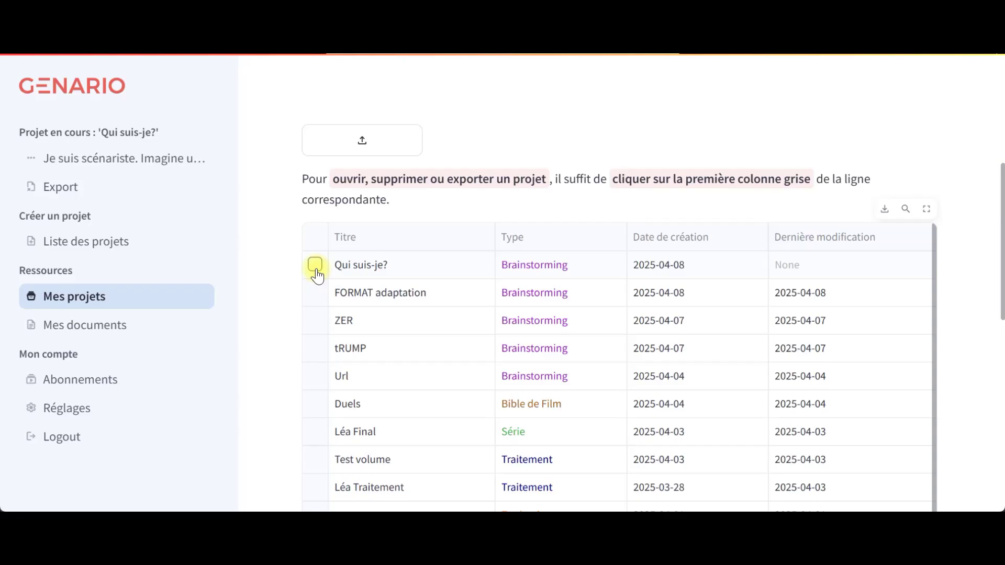
Open the Qui suis-je? Brainstorming project and read through the professional screenwriter questionnaire to its conclusion
{"action": "left_click", "coordinate": [316, 267]}
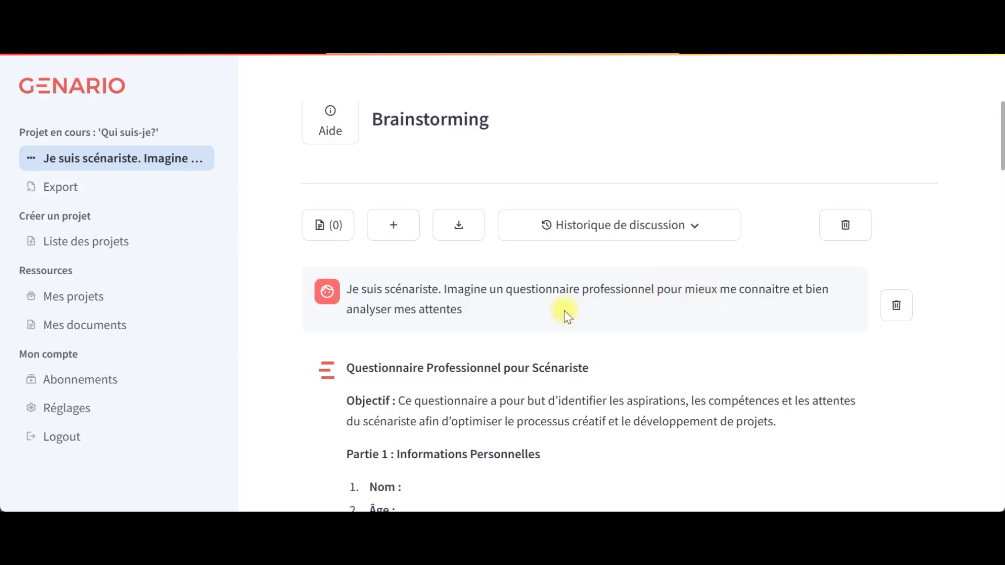
{"action": "scroll", "coordinate": [566, 314], "scroll_direction": "down", "scroll_amount": 6}
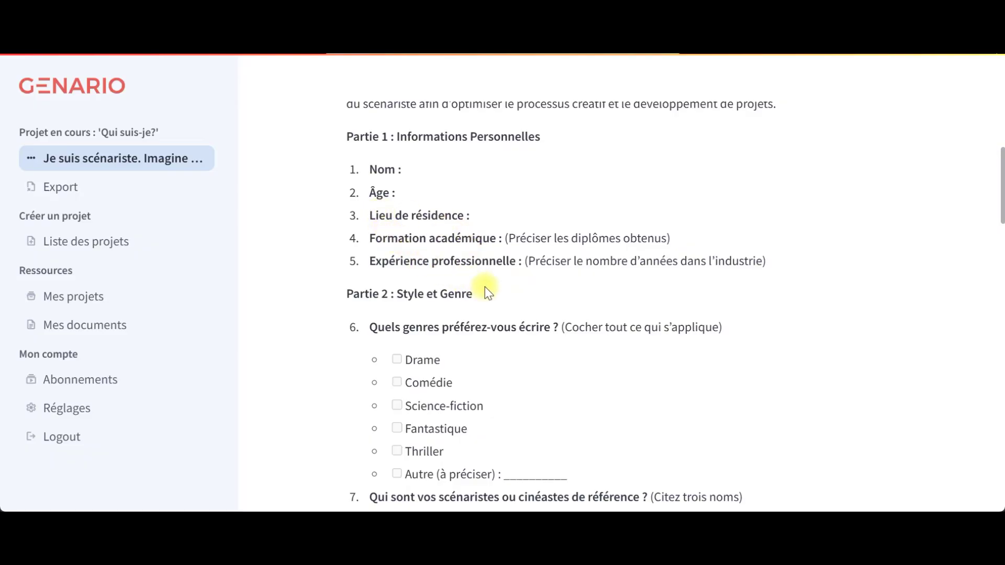
{"action": "scroll", "coordinate": [487, 301], "scroll_direction": "down", "scroll_amount": 2}
{"action": "scroll", "coordinate": [509, 287], "scroll_direction": "down", "scroll_amount": 3}
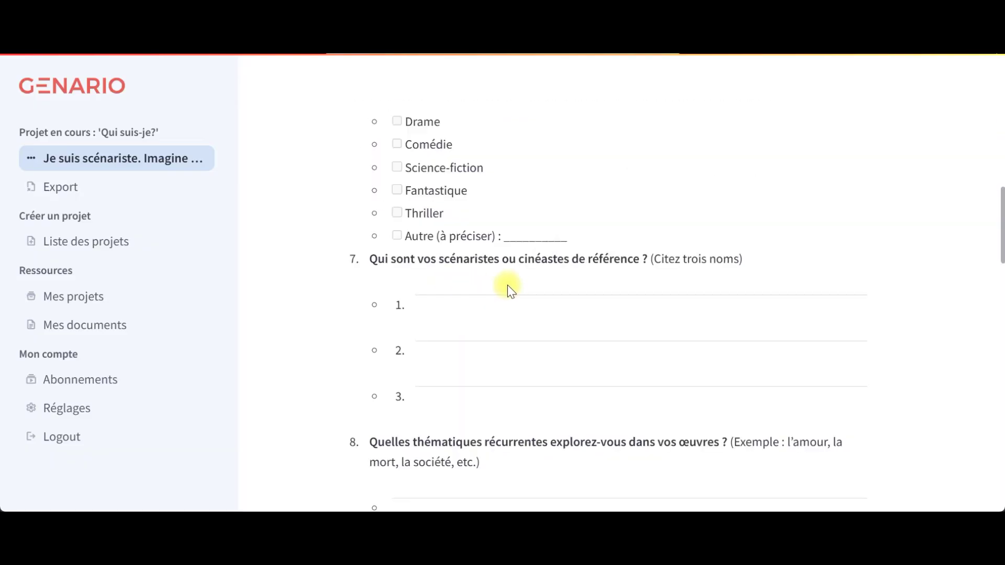
{"action": "scroll", "coordinate": [533, 287], "scroll_direction": "down", "scroll_amount": 5}
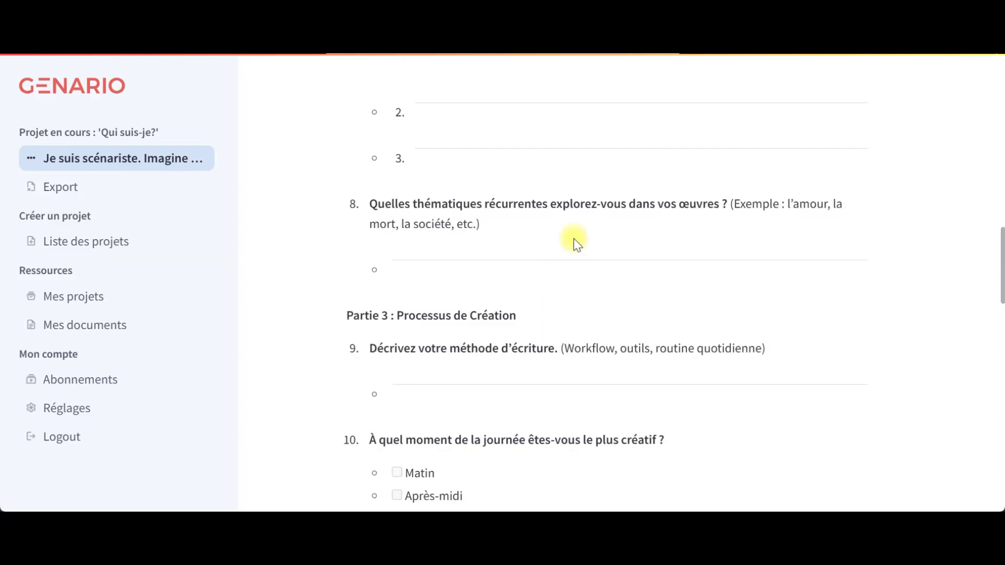
{"action": "scroll", "coordinate": [574, 238], "scroll_direction": "down", "scroll_amount": 3}
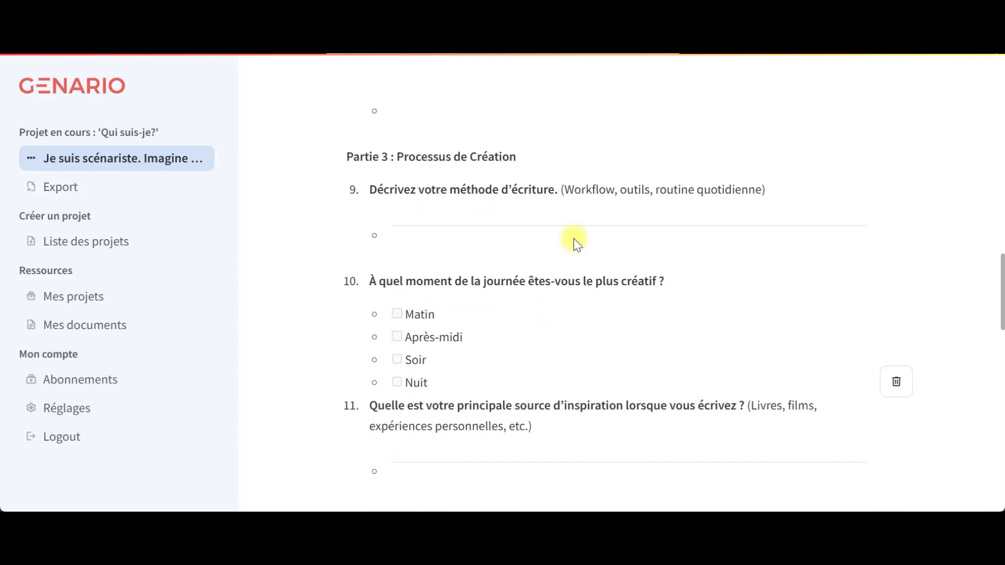
{"action": "scroll", "coordinate": [574, 239], "scroll_direction": "down", "scroll_amount": 3}
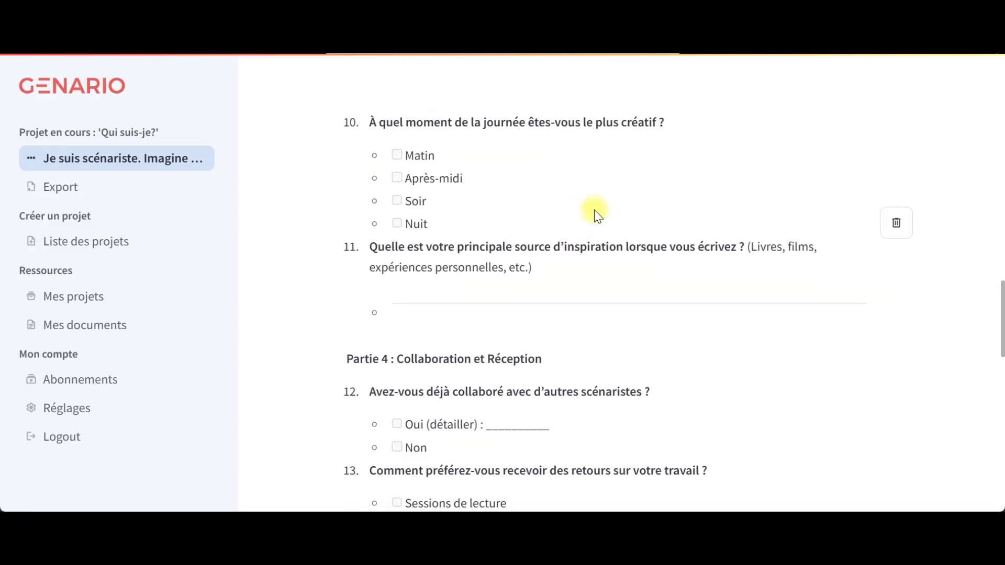
{"action": "scroll", "coordinate": [586, 215], "scroll_direction": "down", "scroll_amount": 3}
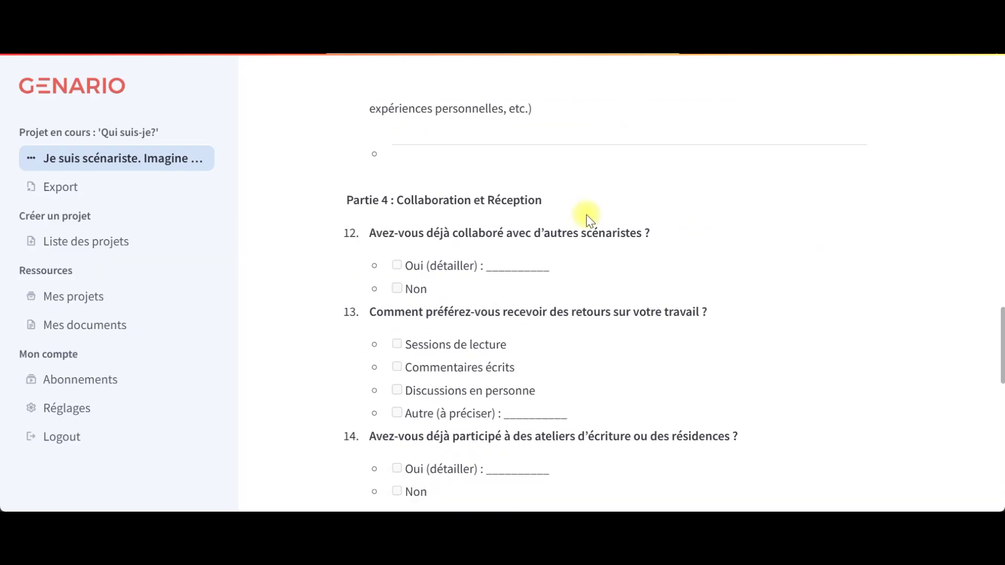
{"action": "scroll", "coordinate": [586, 215], "scroll_direction": "down", "scroll_amount": 2}
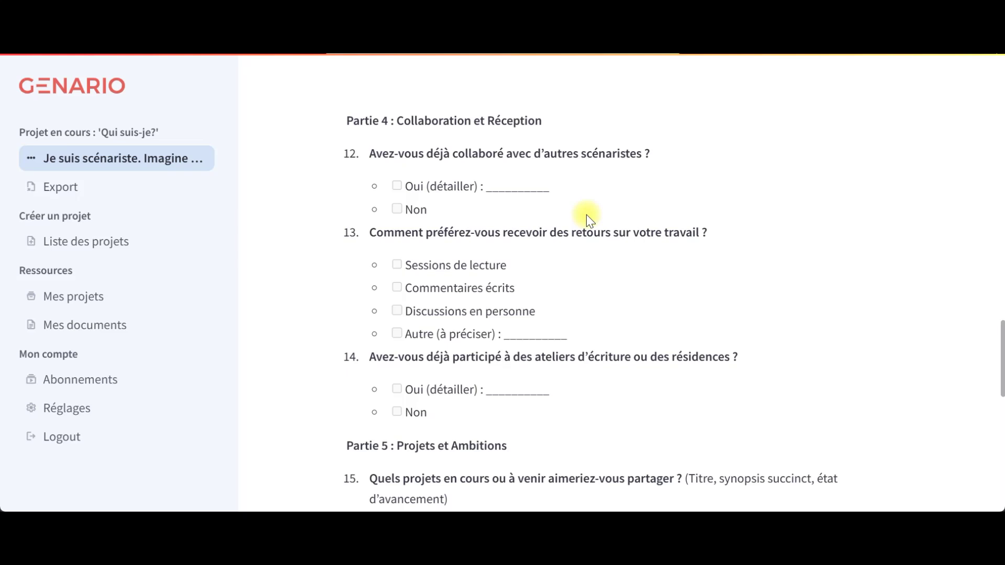
{"action": "scroll", "coordinate": [587, 215], "scroll_direction": "down", "scroll_amount": 4}
{"action": "scroll", "coordinate": [586, 215], "scroll_direction": "down", "scroll_amount": 5}
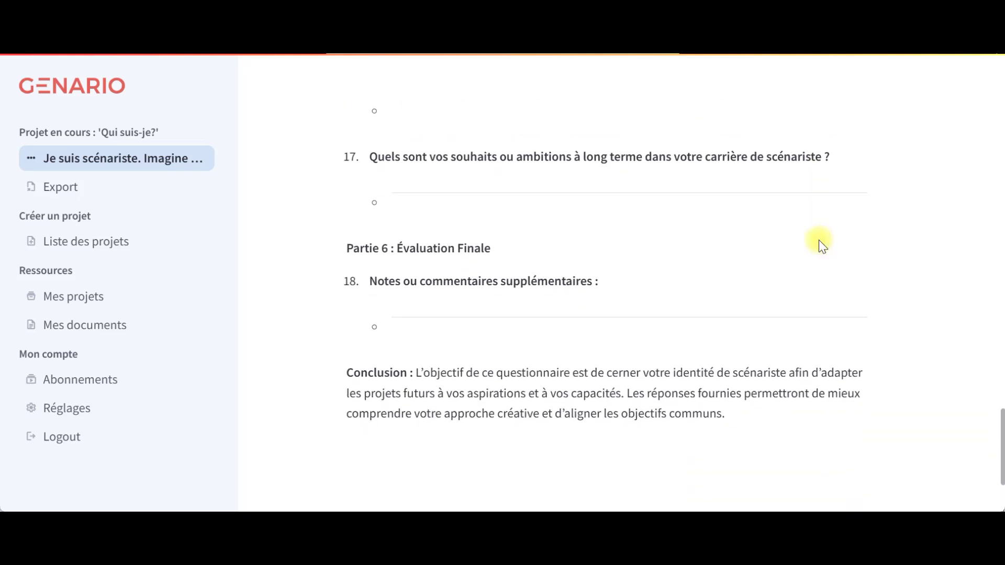
{"action": "scroll", "coordinate": [819, 239], "scroll_direction": "down", "scroll_amount": 2}
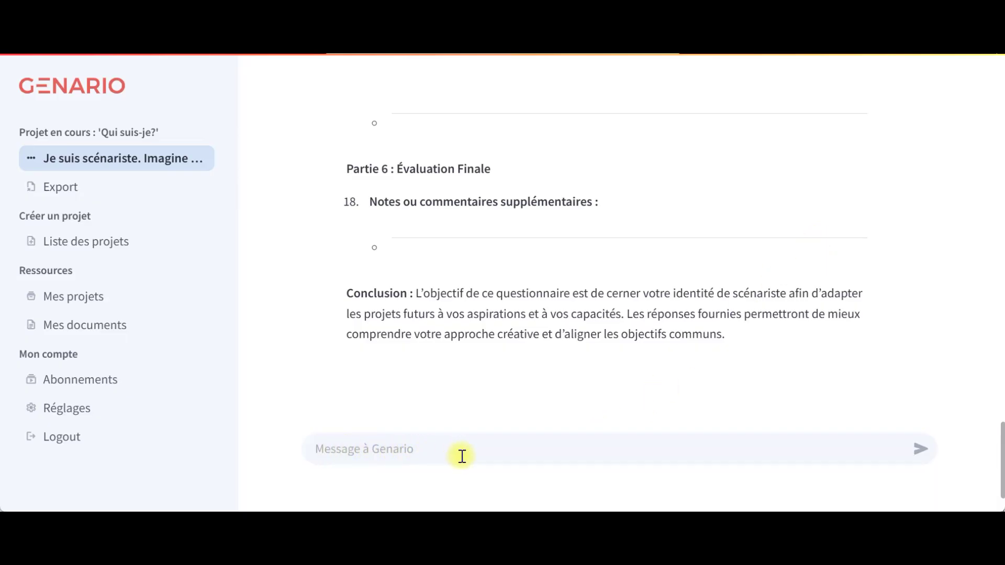
{"action": "scroll", "coordinate": [658, 388], "scroll_direction": "up", "scroll_amount": 3}
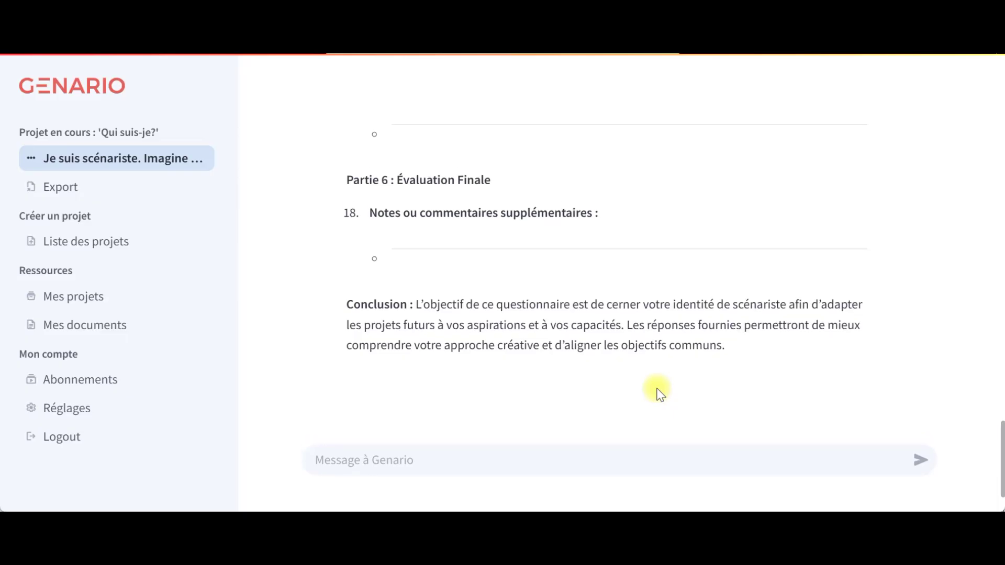